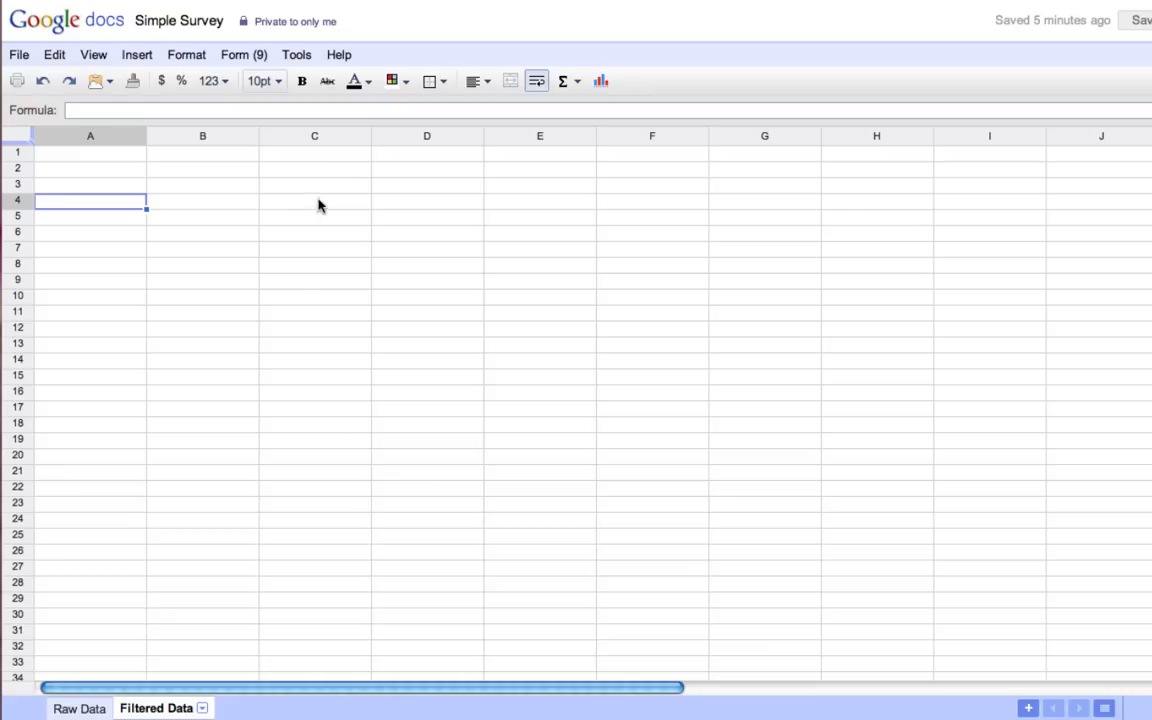
# Look over the Raw Data survey table, then select cell A3 on Filtered Data.
pyautogui.click(92, 709)
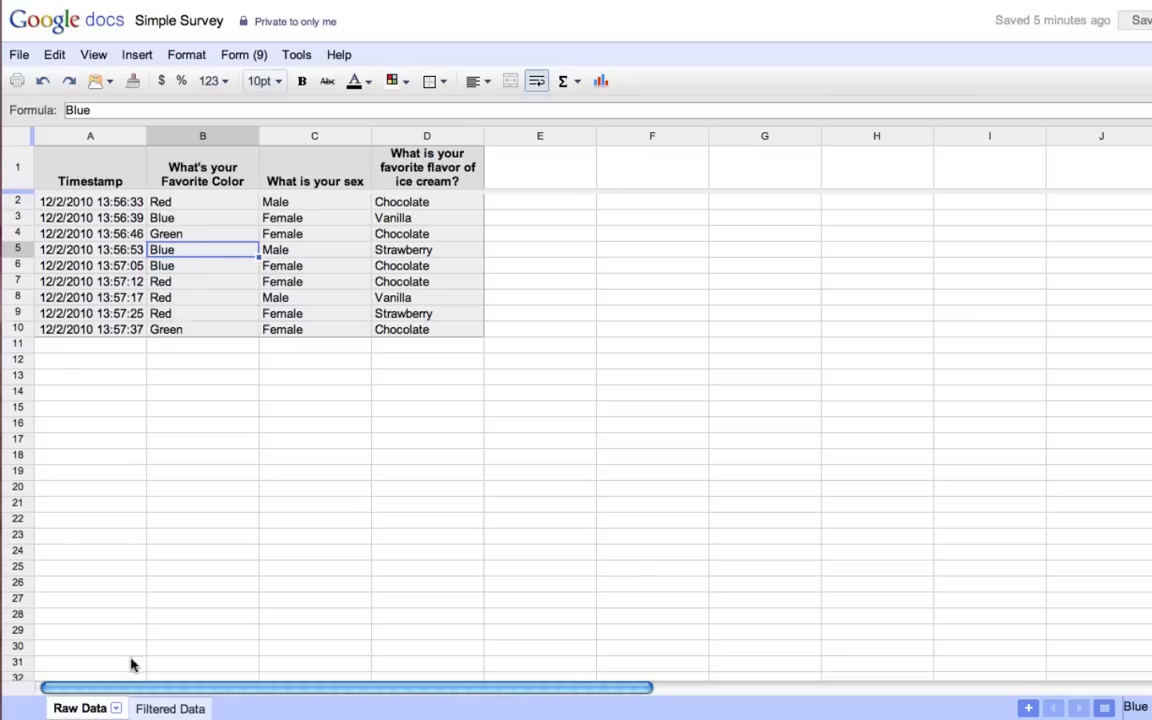
pyautogui.click(172, 710)
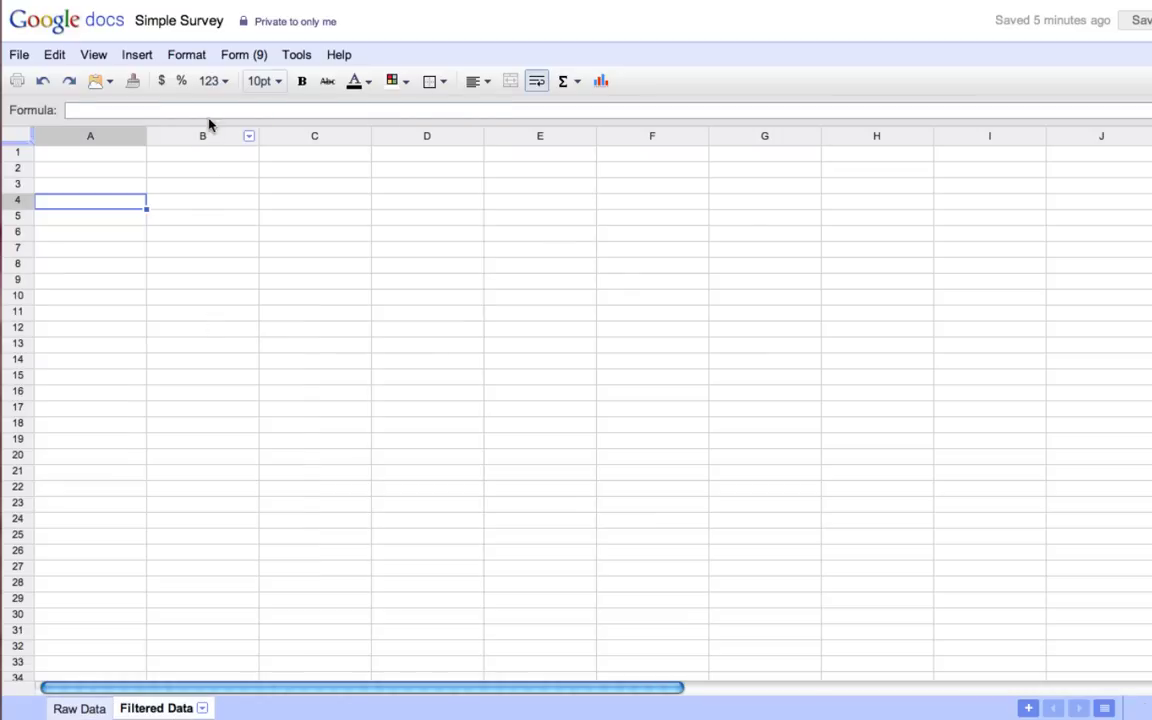
pyautogui.click(130, 187)
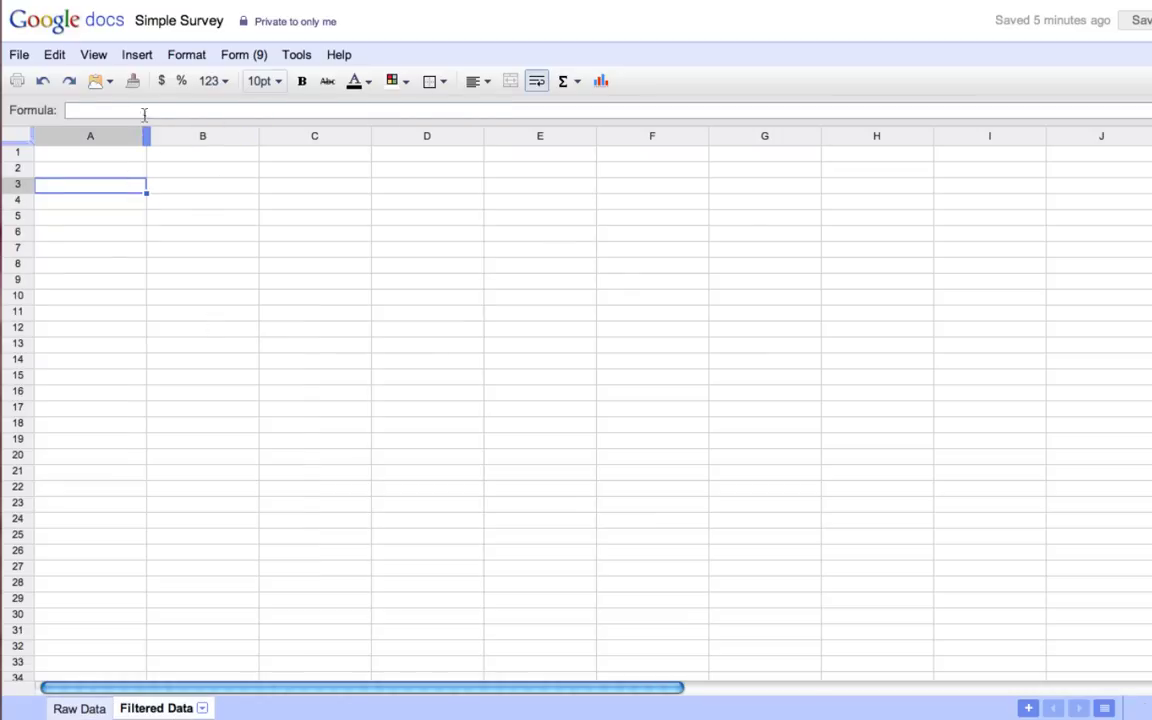
# Begin a =Filter( formula in A3 and switch to Raw Data to pick its ranges.
pyautogui.click(83, 112)
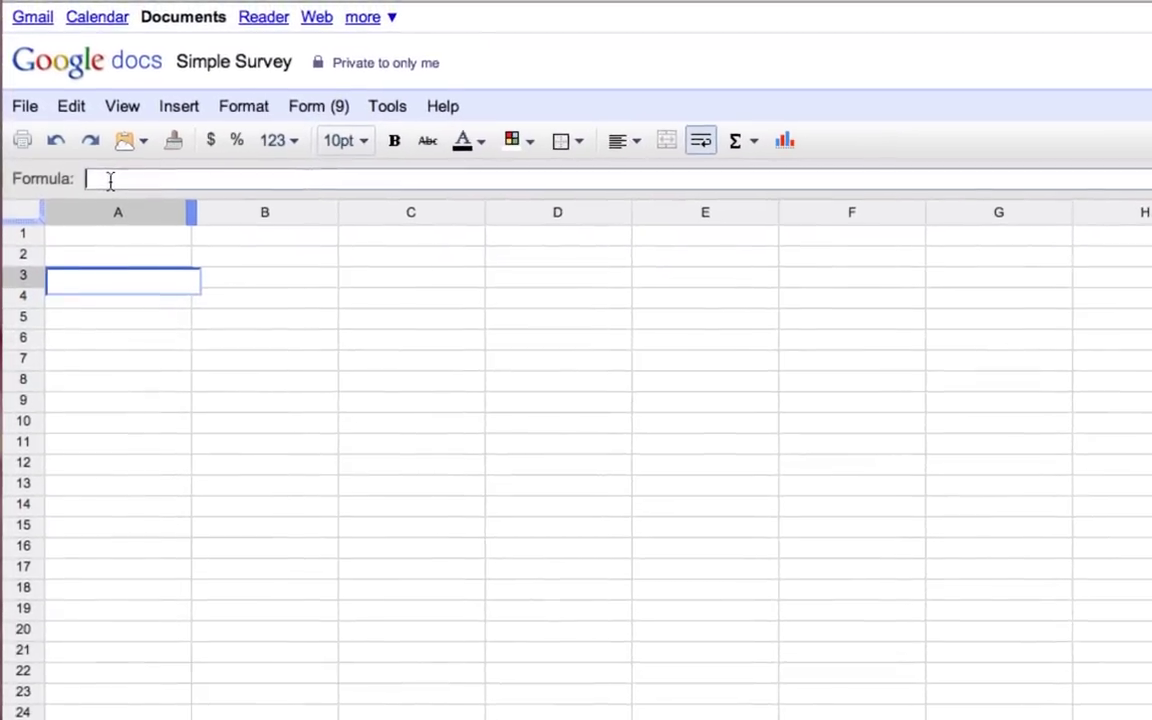
pyautogui.write('=')
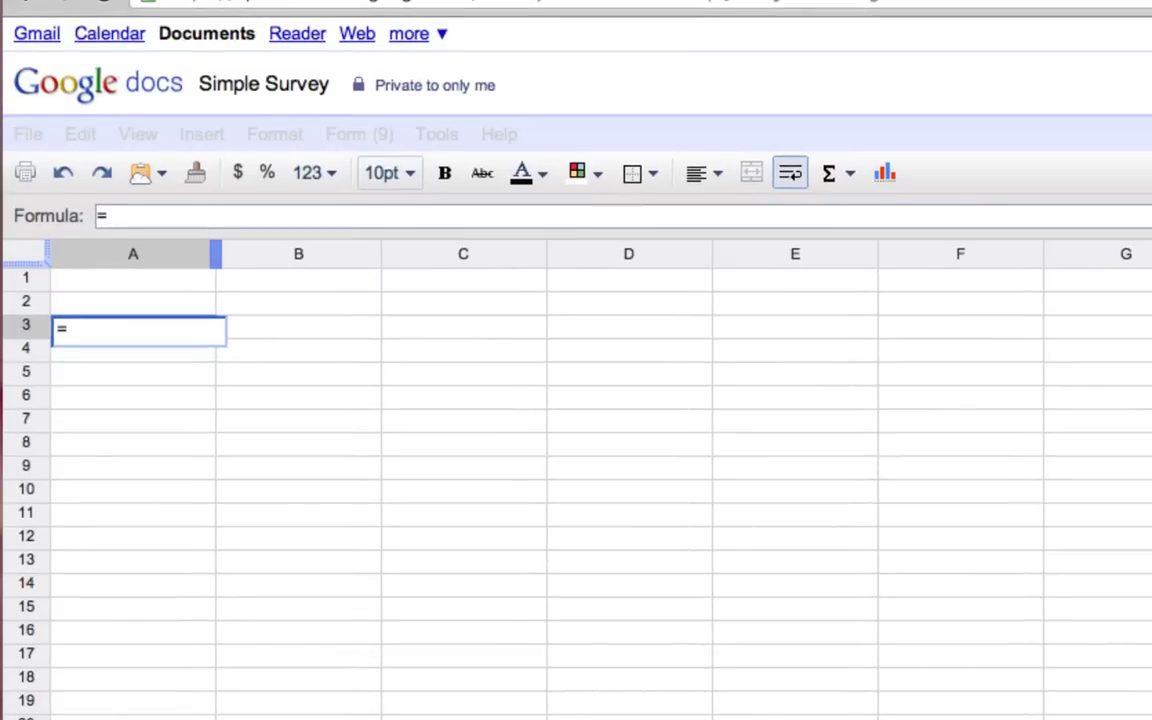
pyautogui.write('Filter')
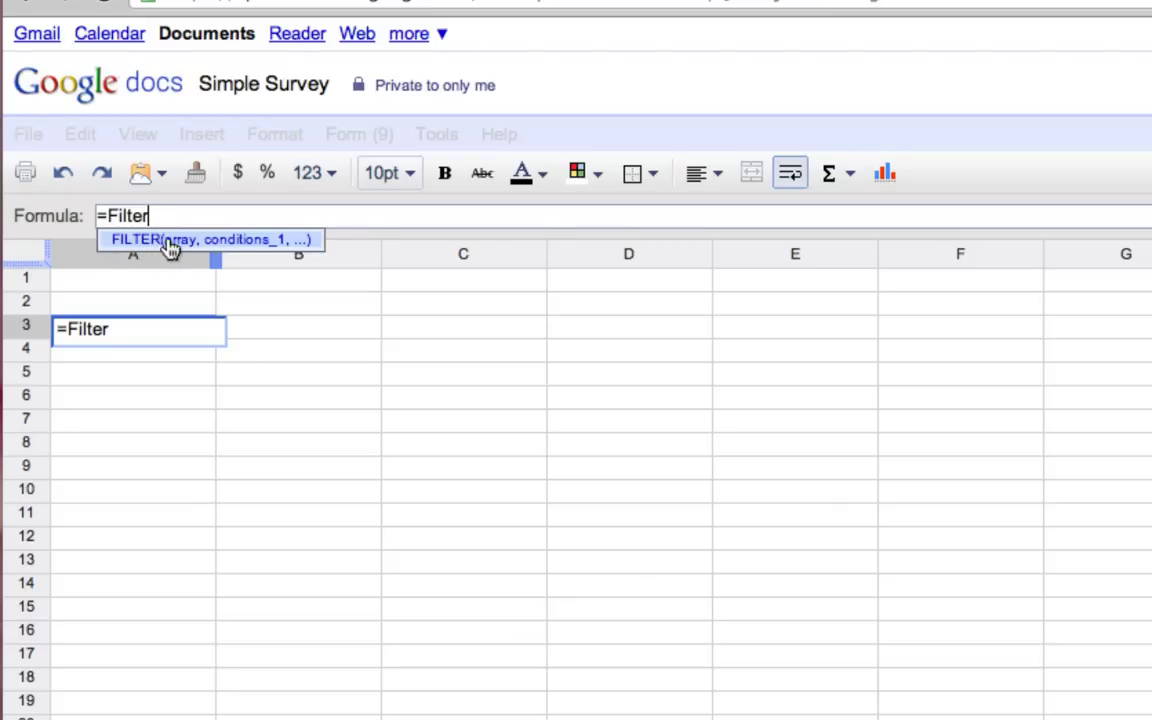
pyautogui.click(214, 216)
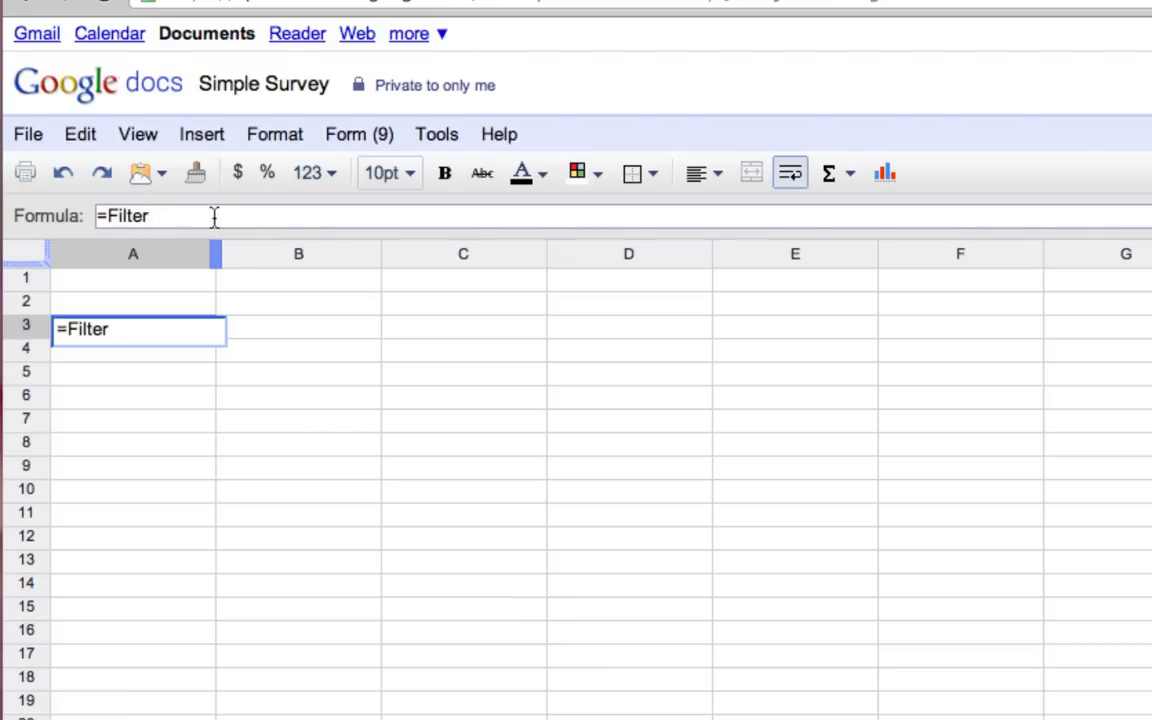
pyautogui.write('(')
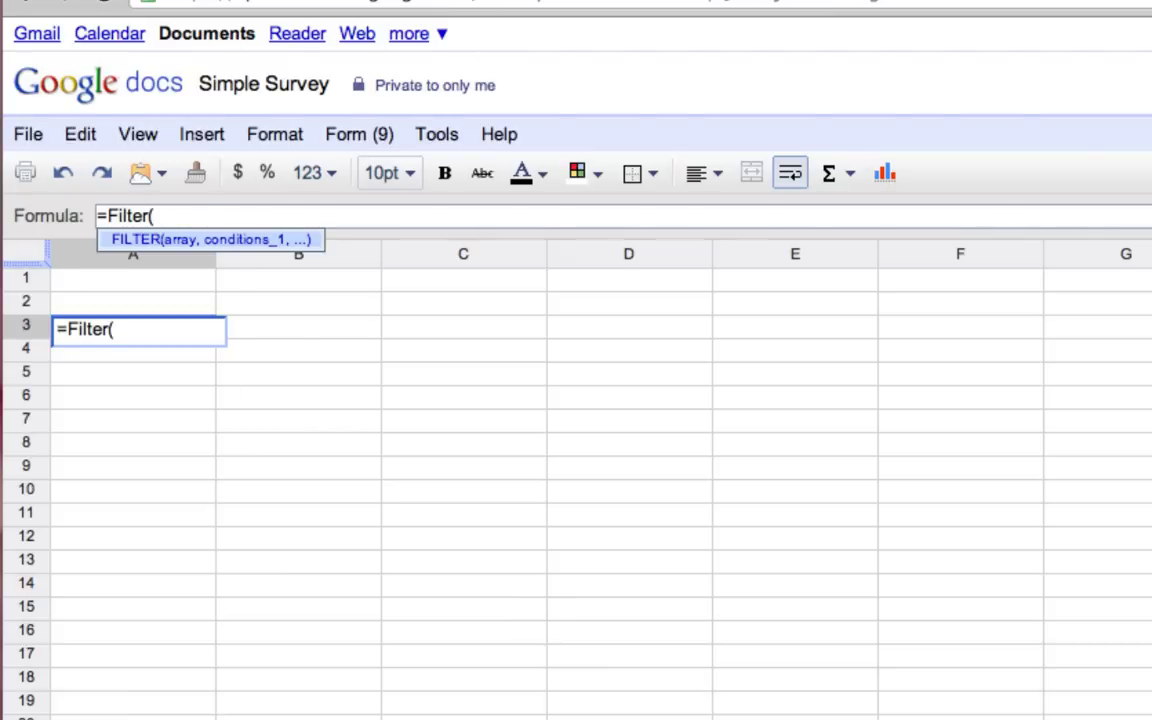
pyautogui.hotkey('ctrl', 'shift', 'pageup')
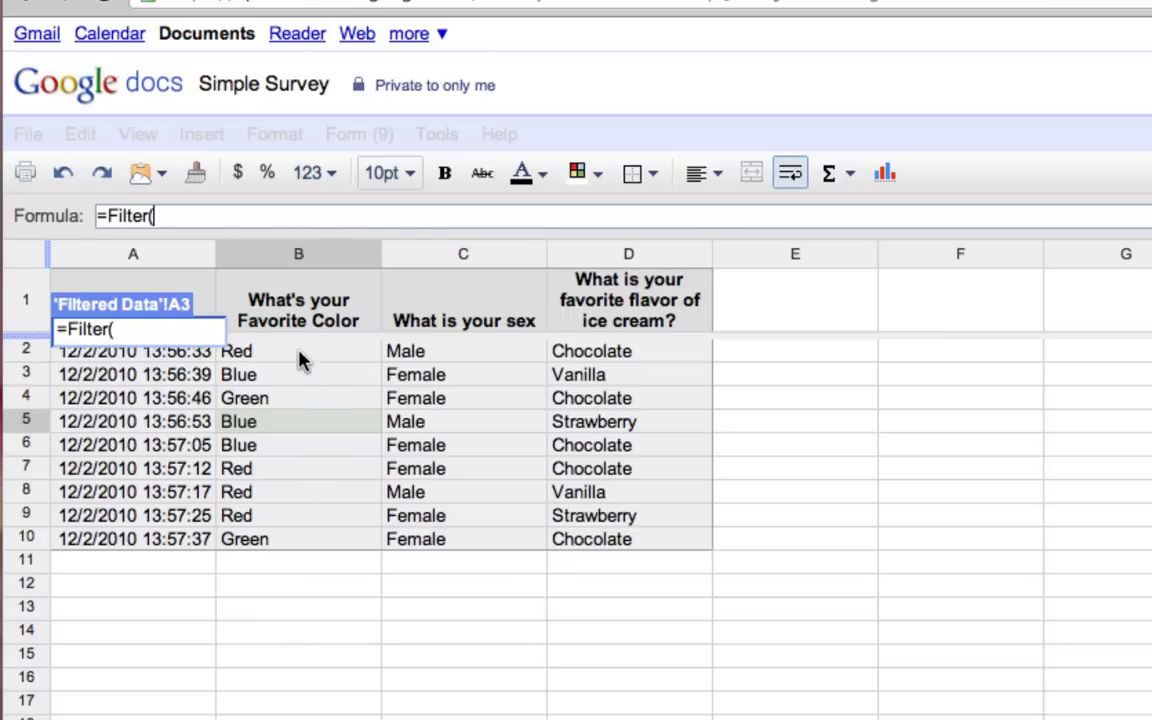
# Complete and enter =Filter('Raw Data'!B2:D10,'Raw Data'!C2:C10="Male") in A3.
pyautogui.moveTo(302, 360); pyautogui.dragTo(617, 545)
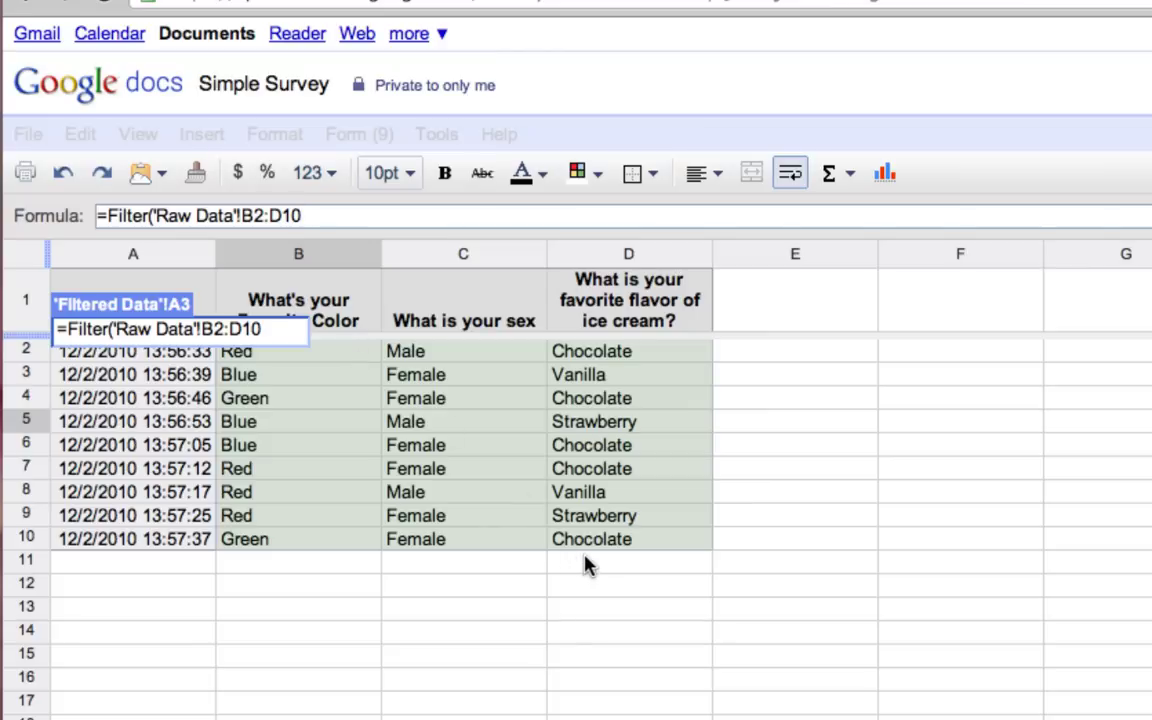
pyautogui.click(353, 218)
pyautogui.write(',')
pyautogui.moveTo(463, 355); pyautogui.dragTo(463, 540)
pyautogui.click(467, 217)
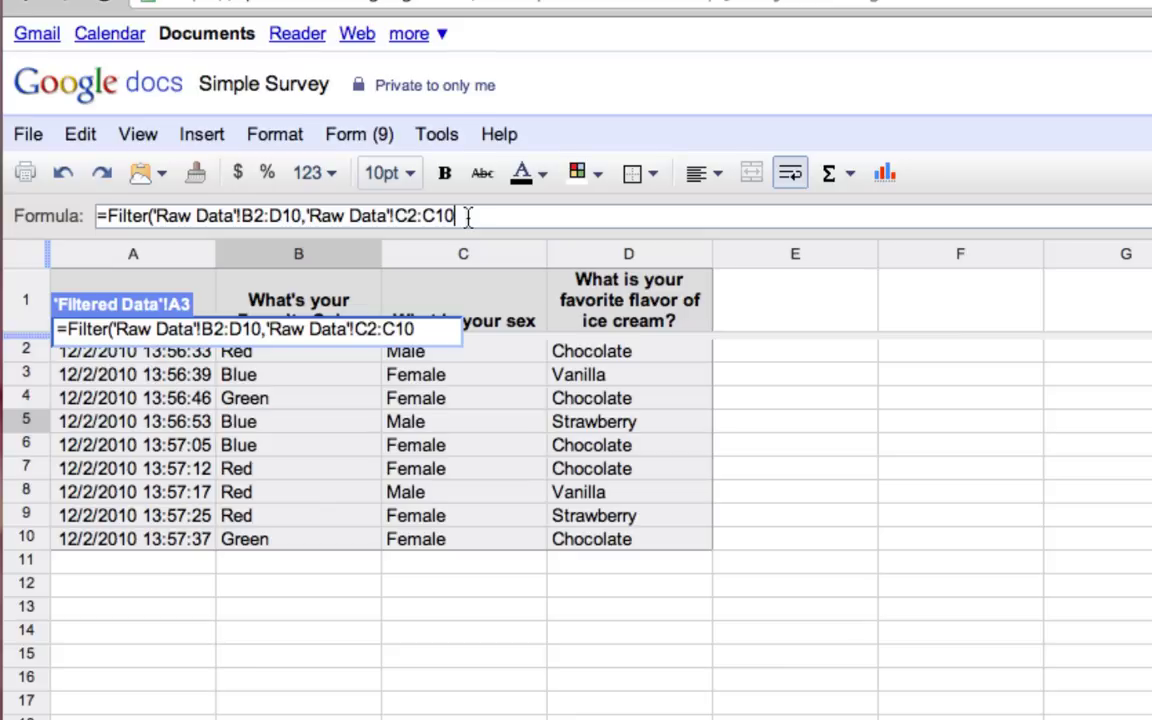
pyautogui.write('="')
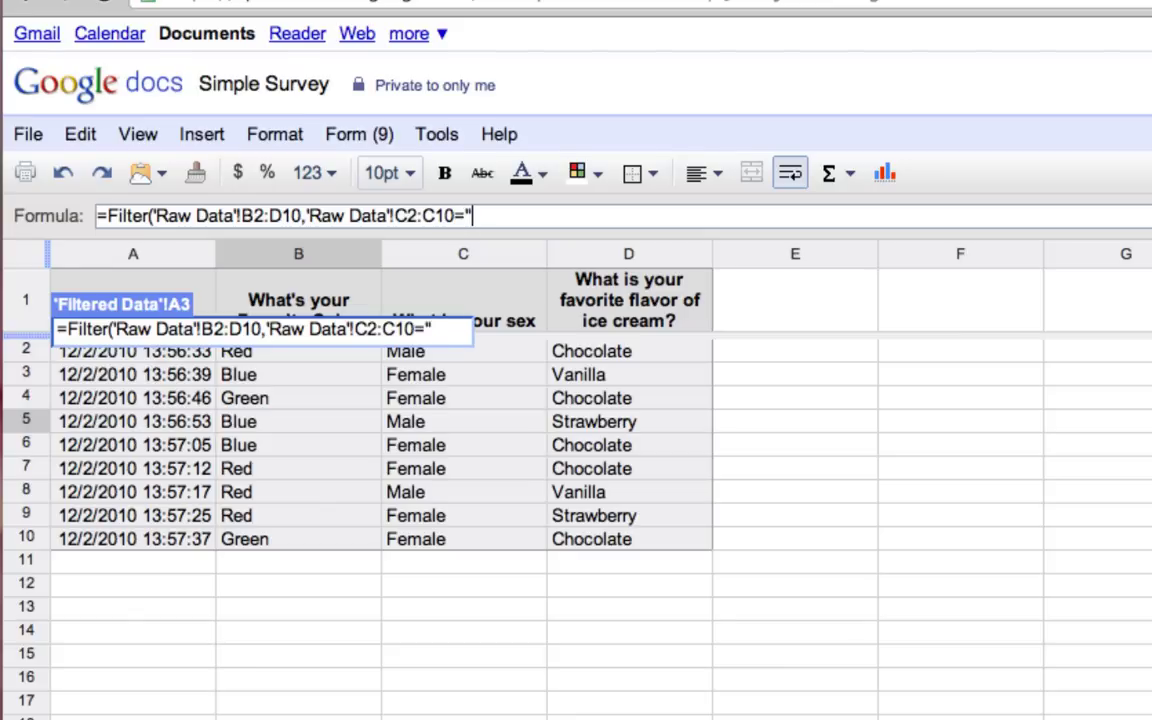
pyautogui.write('Male"')
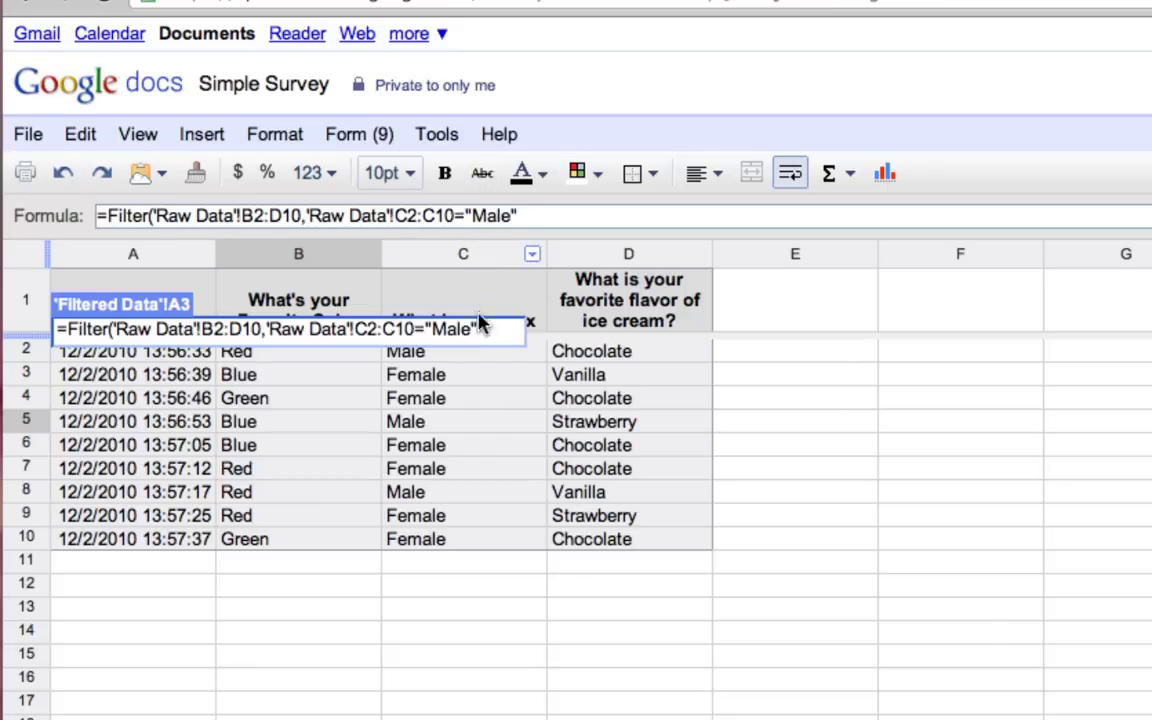
pyautogui.moveTo(518, 216); pyautogui.dragTo(466, 218)
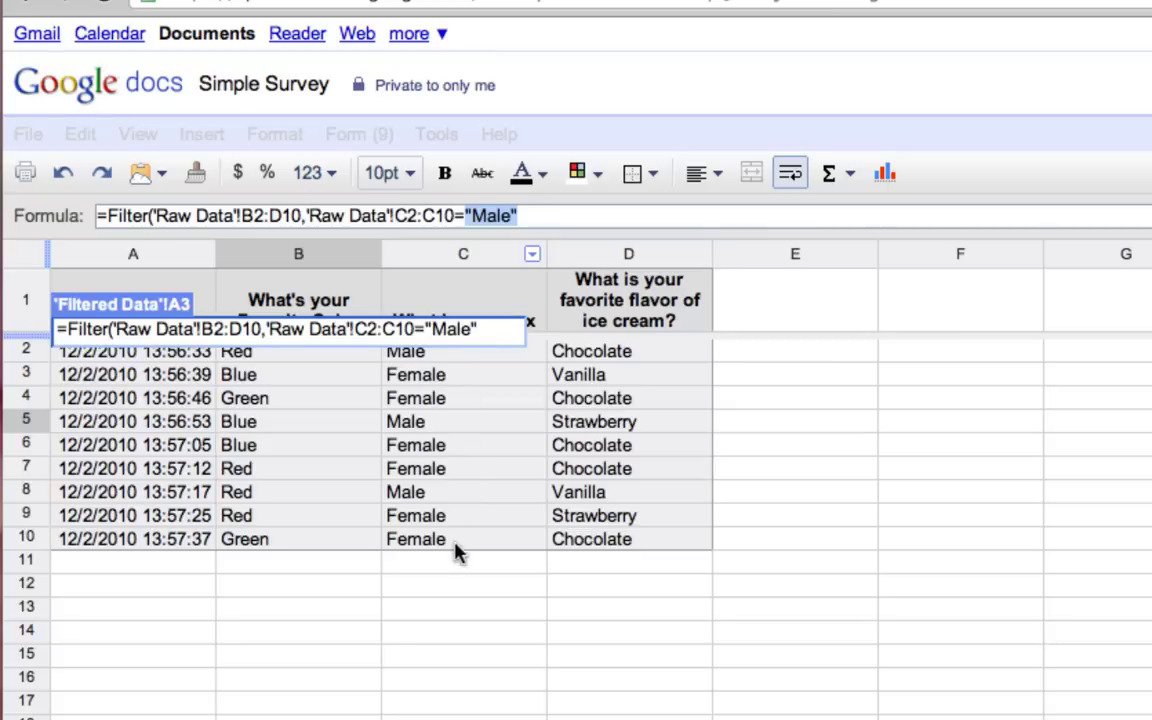
pyautogui.click(550, 218)
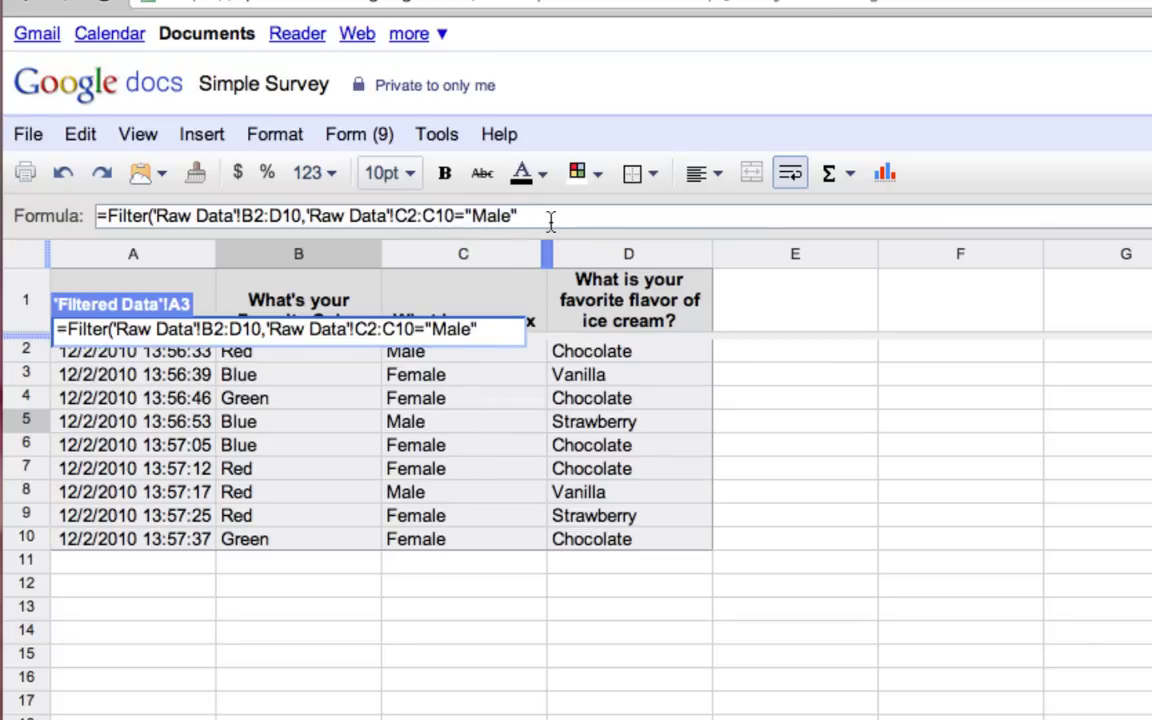
pyautogui.write(')')
pyautogui.press('Return')
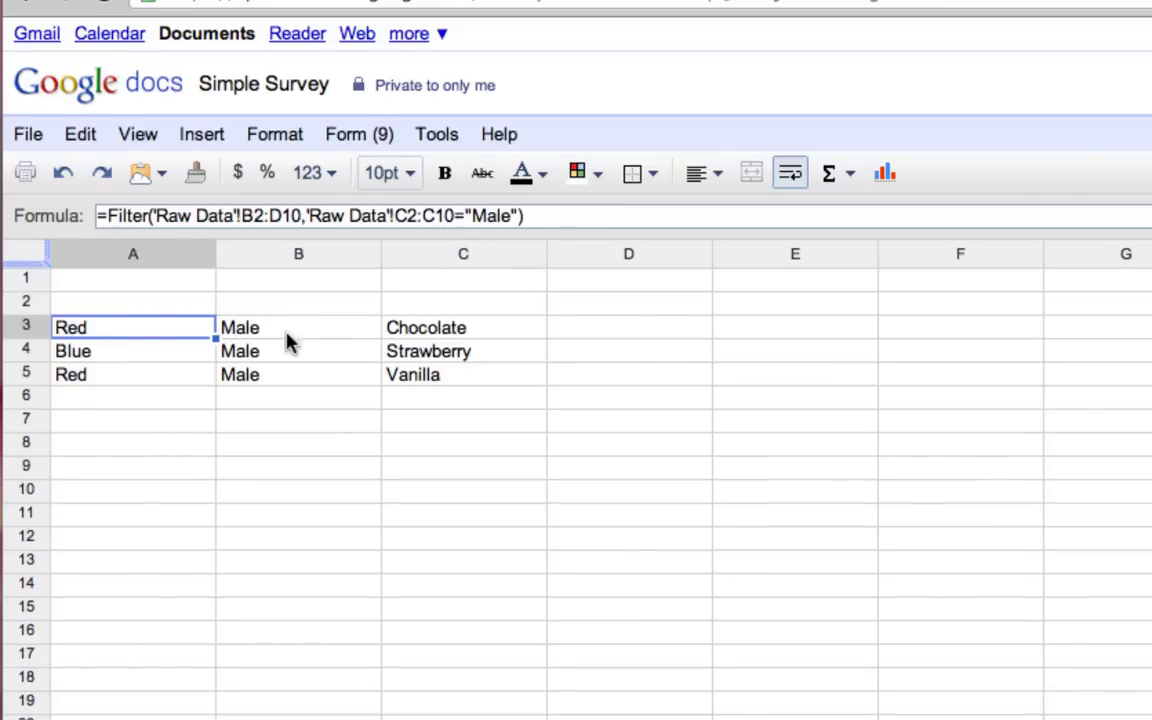
# Edit the filter criterion from "Male" to "Female" and re-enter the formula.
pyautogui.click(504, 216)
pyautogui.press('Left')
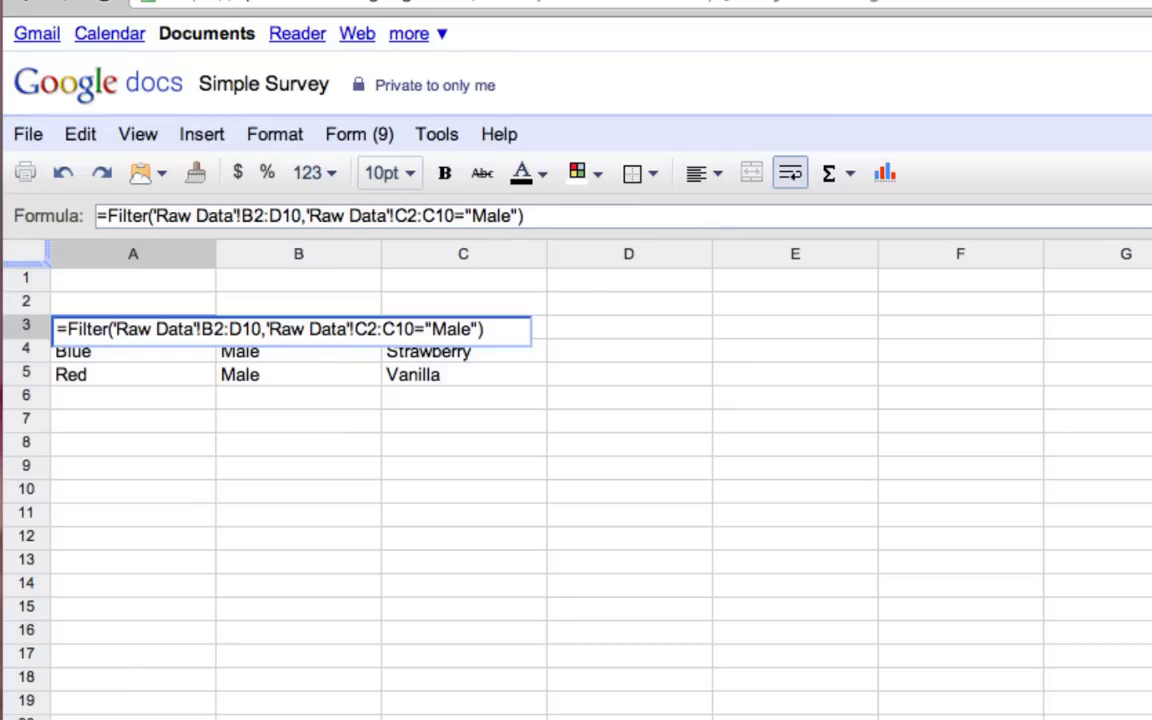
pyautogui.press('BackSpace')
pyautogui.write('Fe')
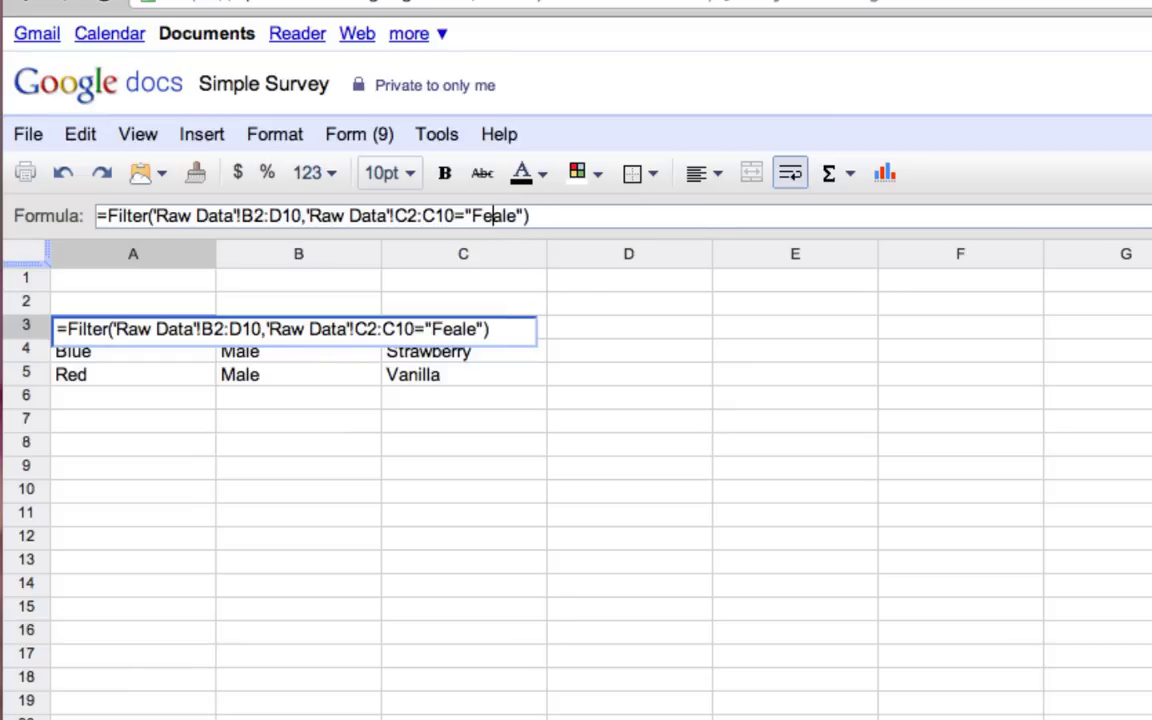
pyautogui.write('m')
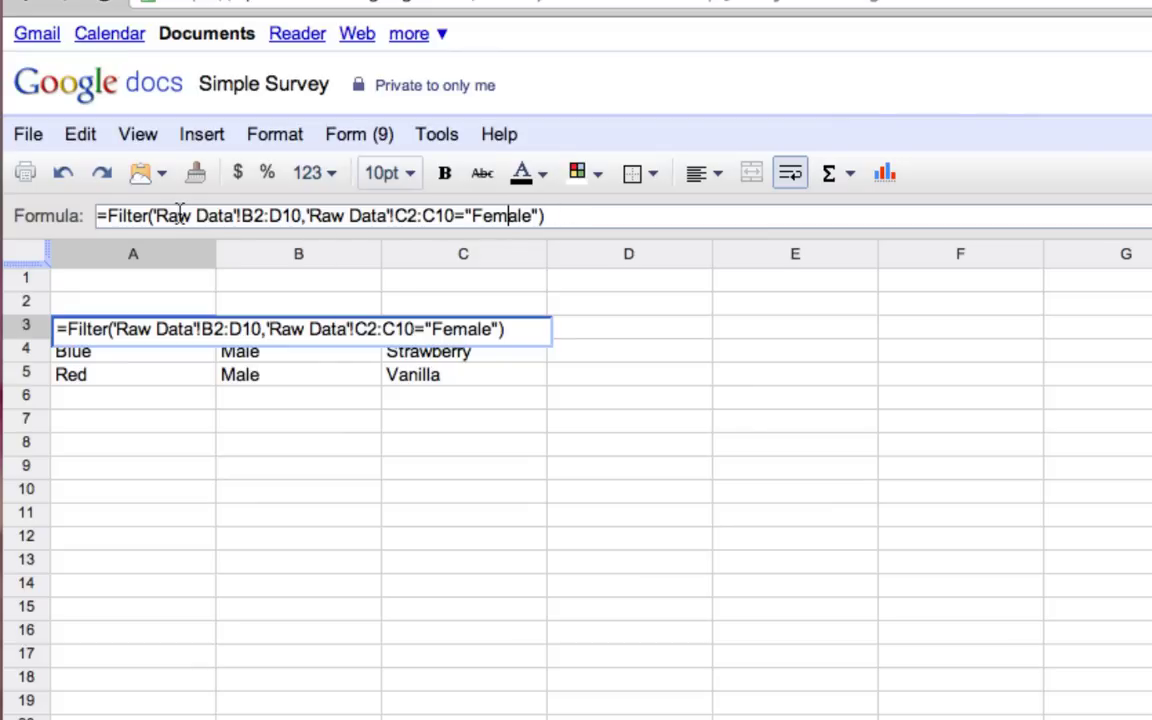
pyautogui.click(507, 216)
pyautogui.press('Return')
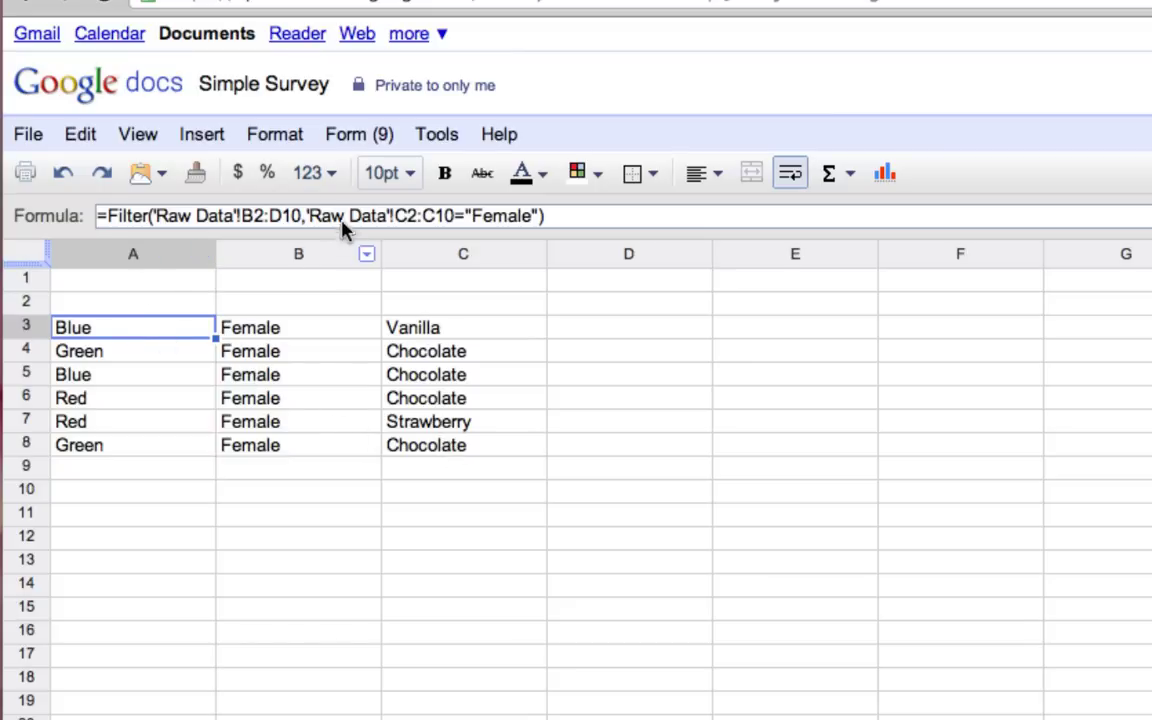
# Delete the FILTER formula from cell A3.
pyautogui.click(315, 213)
pyautogui.hotkey('ctrl', 'a')
pyautogui.press('BackSpace')
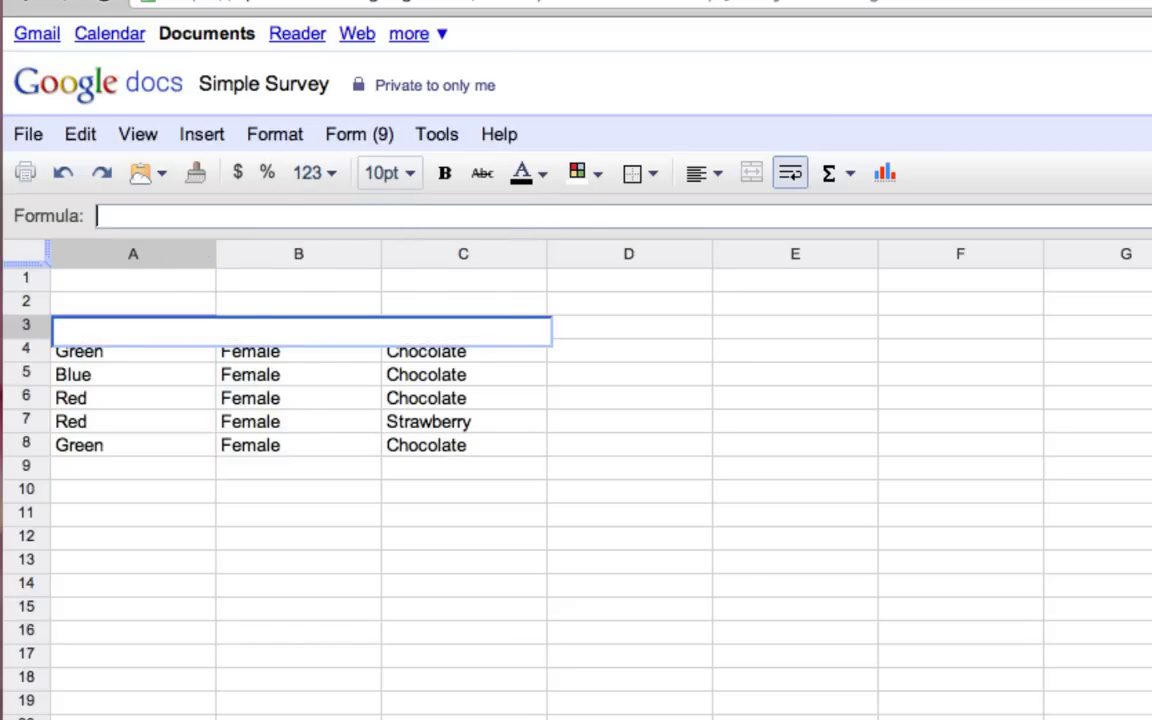
pyautogui.press('Return')
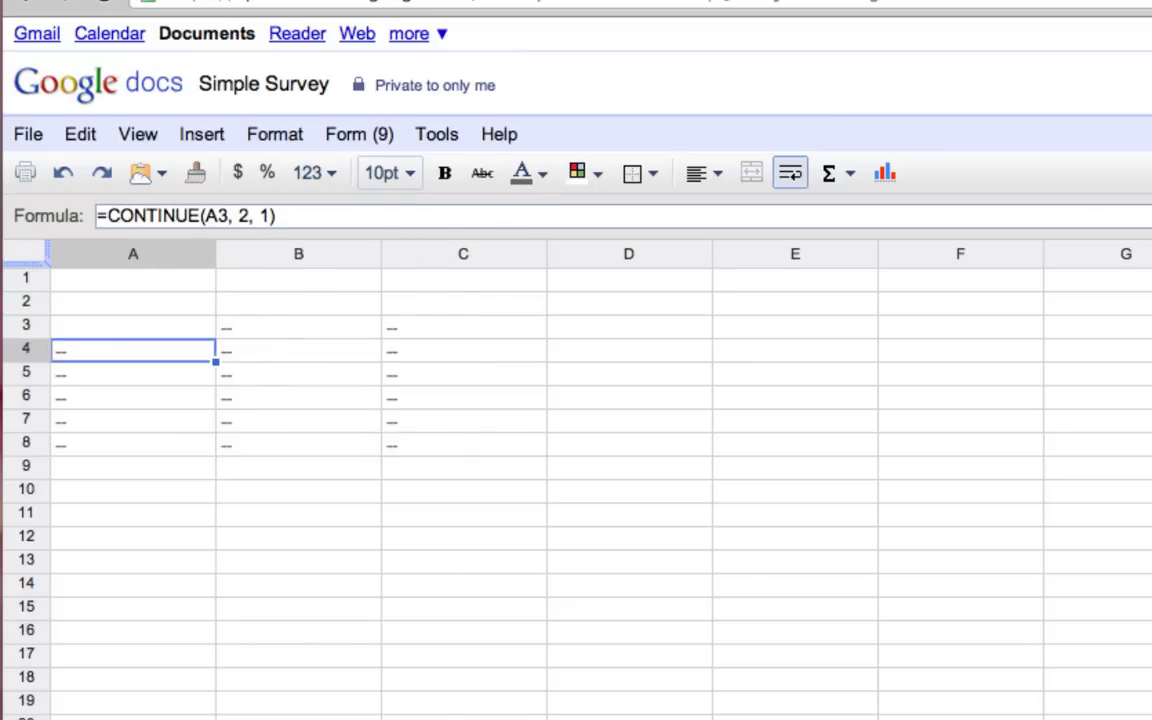
pyautogui.press('Up')
# Clear the leftover values in A3:C8 and select cell A2 for a heading.
pyautogui.keyDown('shift'); pyautogui.click(429, 445); pyautogui.keyUp('shift')
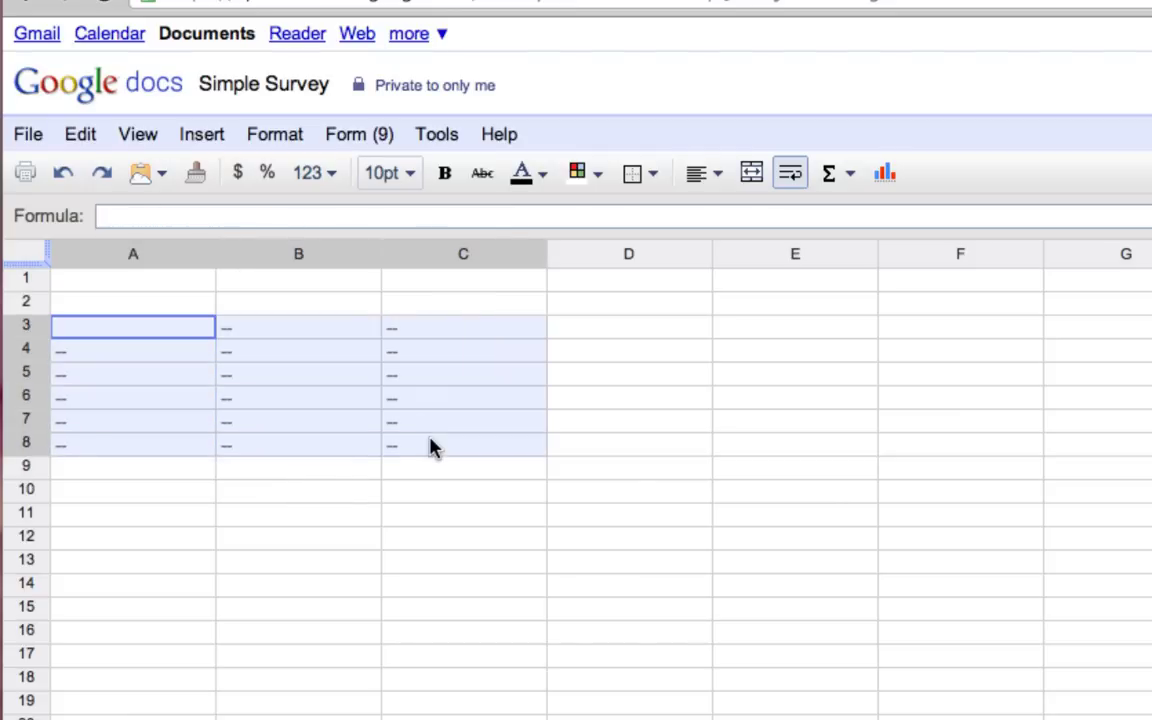
pyautogui.press('Delete')
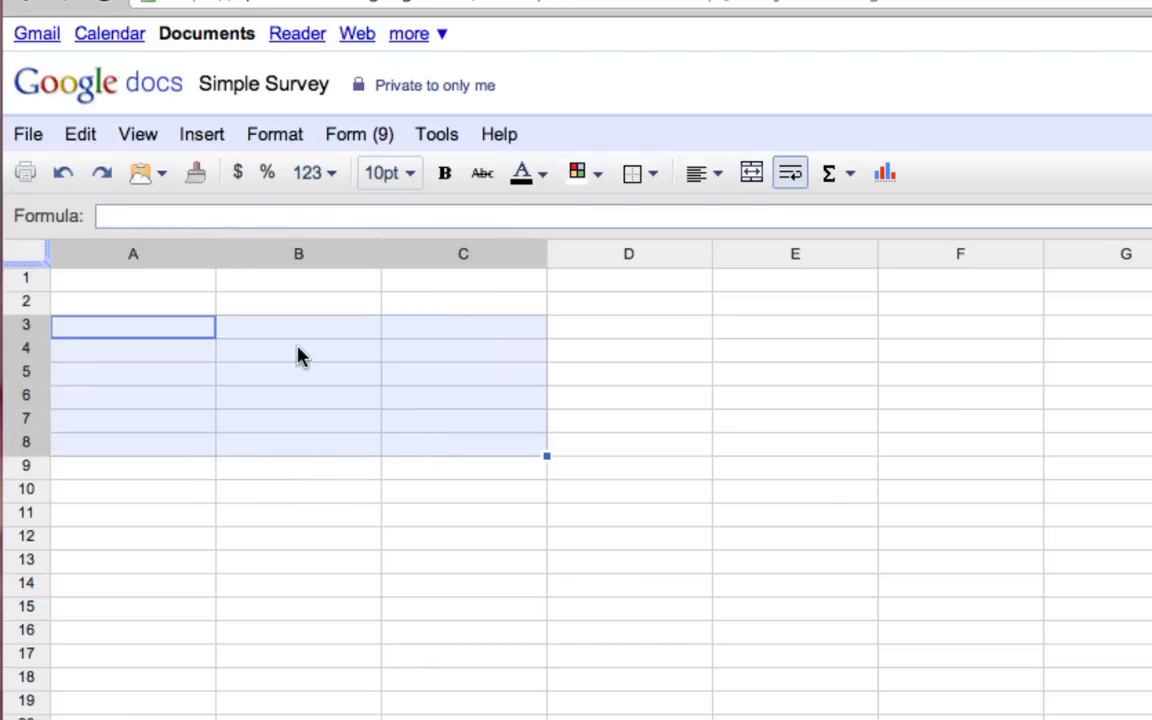
pyautogui.click(172, 398)
pyautogui.click(139, 310)
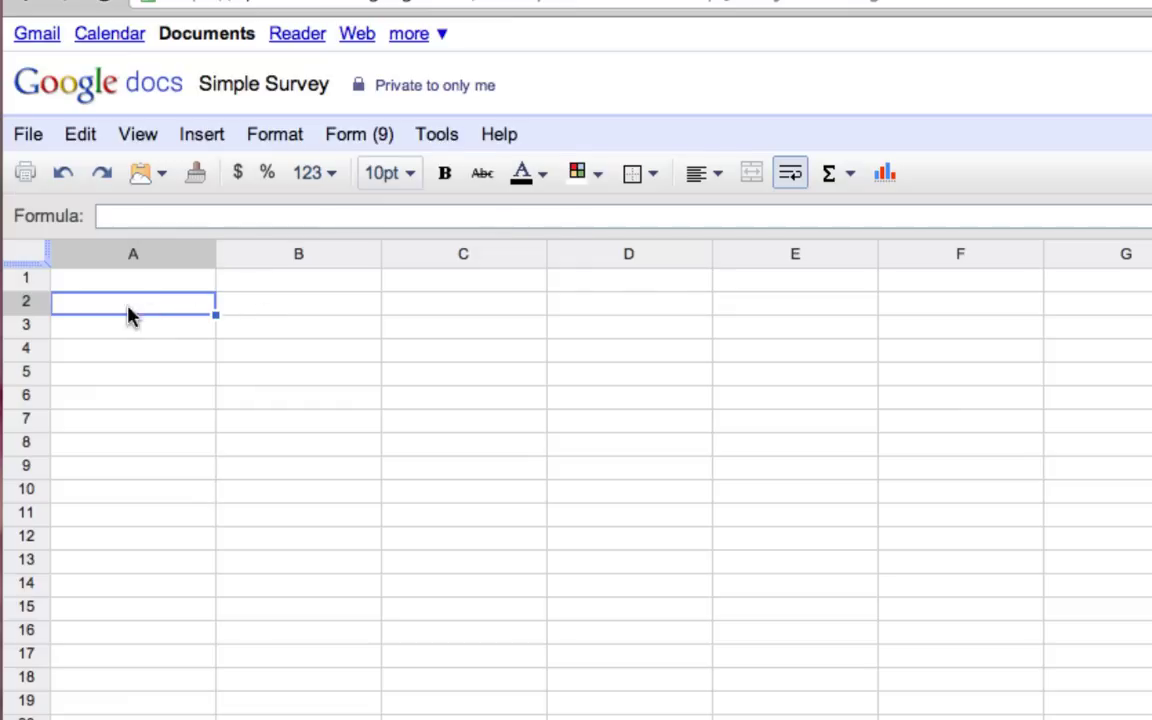
pyautogui.click(239, 309)
pyautogui.click(180, 310)
# Type 'Result' in A2, then extend it to 'Result Color'.
pyautogui.write('Results')
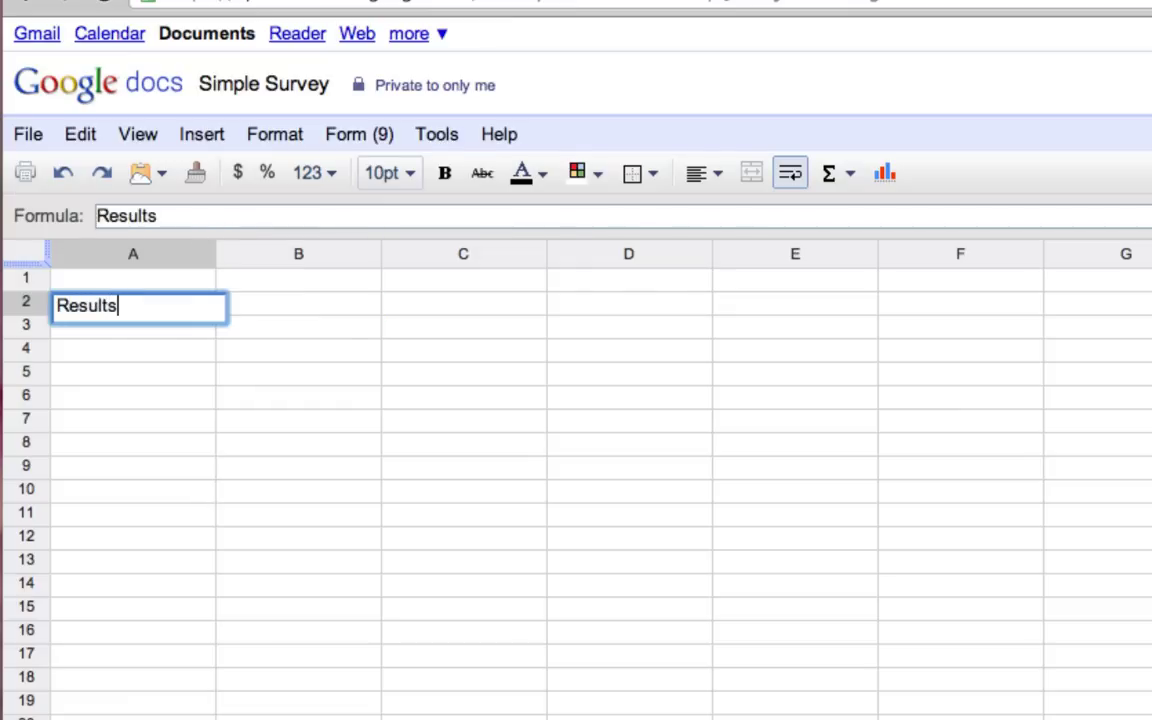
pyautogui.press('BackSpace')
pyautogui.press('Return')
pyautogui.click(133, 304)
pyautogui.click(298, 304)
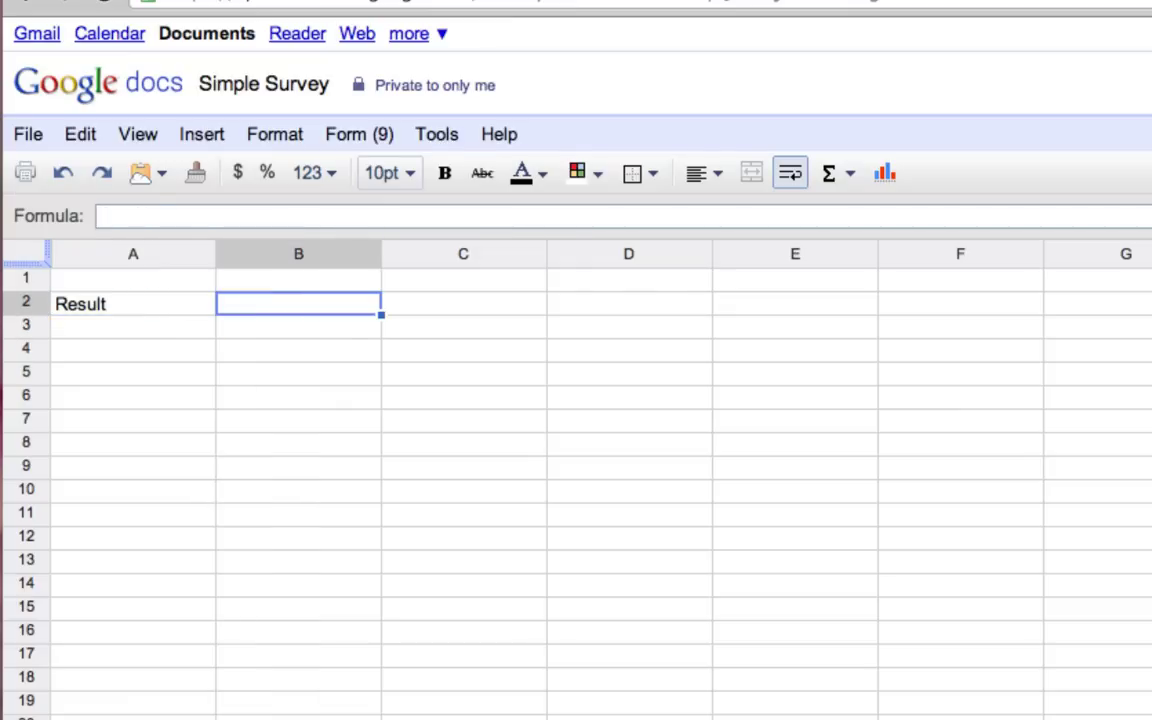
pyautogui.click(133, 304)
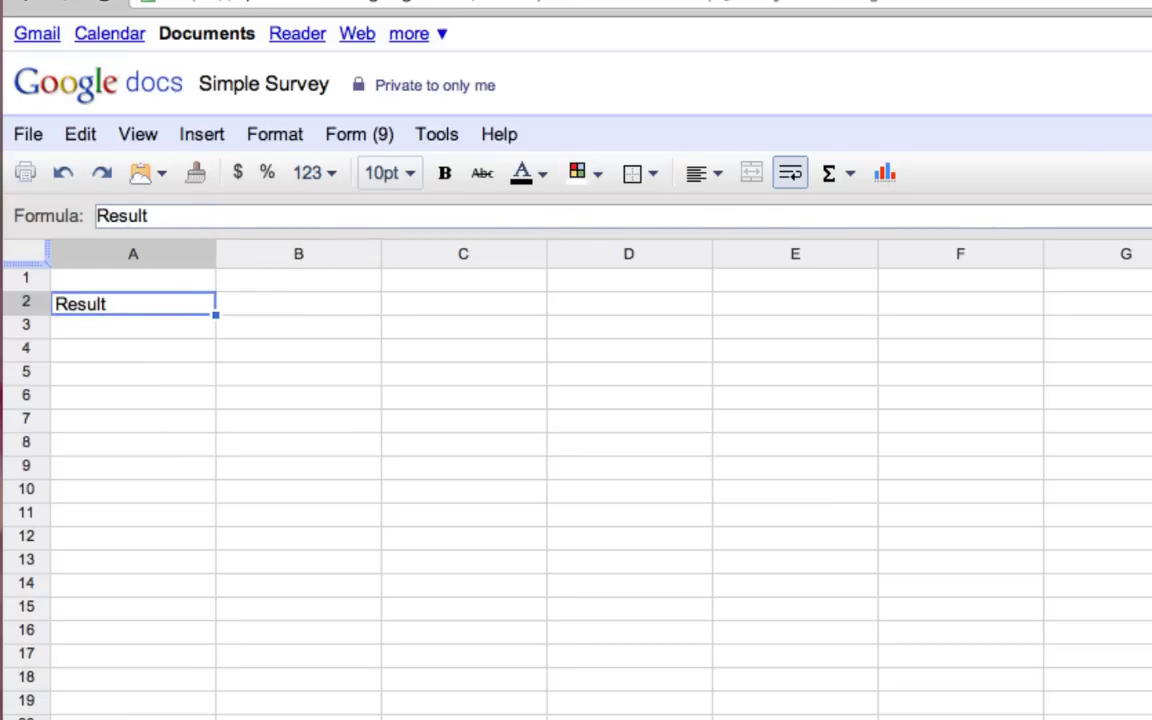
pyautogui.click(215, 220)
pyautogui.write('Color')
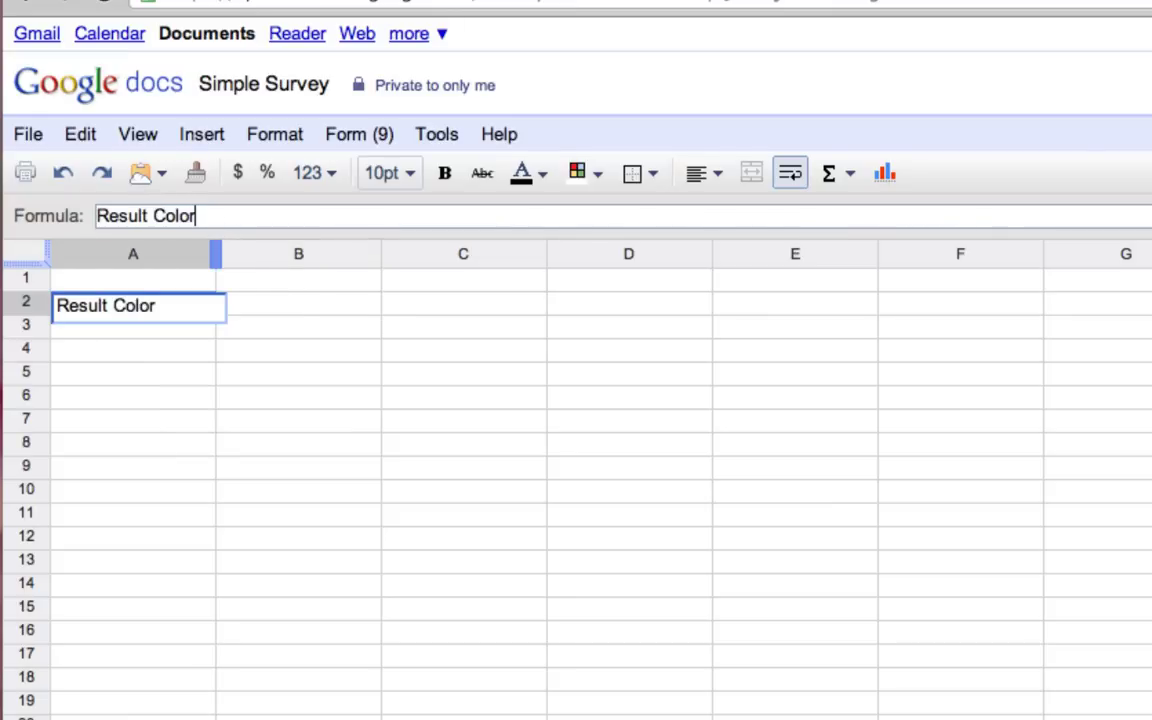
pyautogui.click(262, 308)
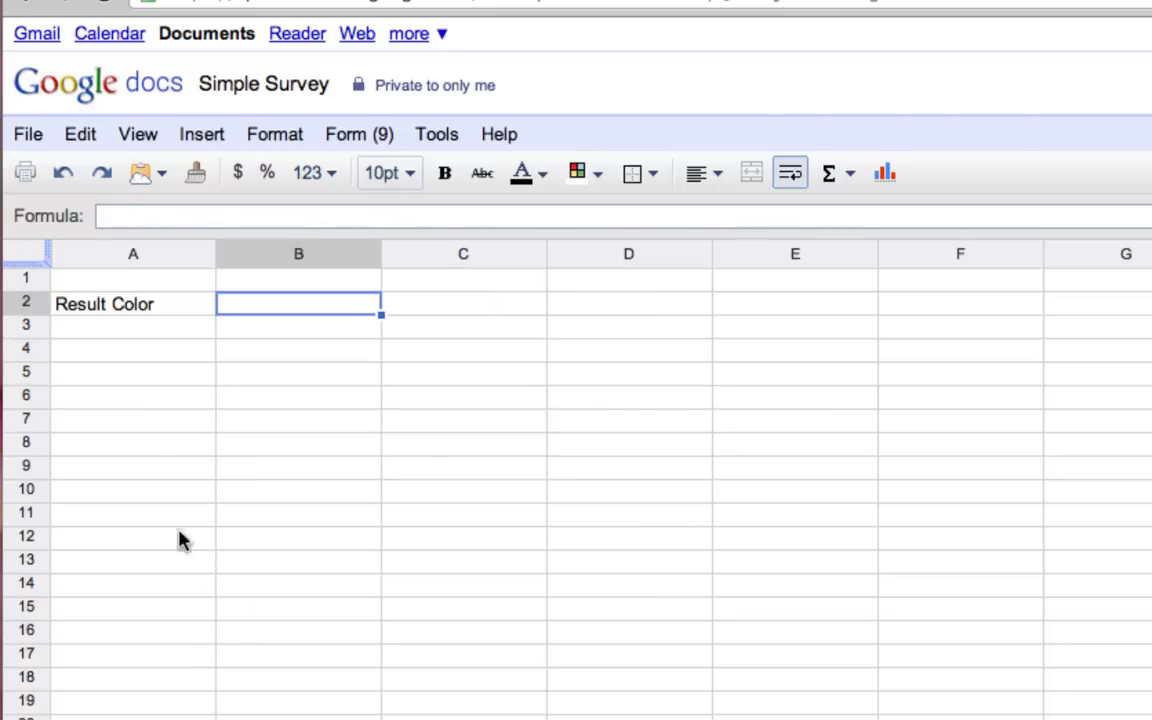
pyautogui.click(133, 345)
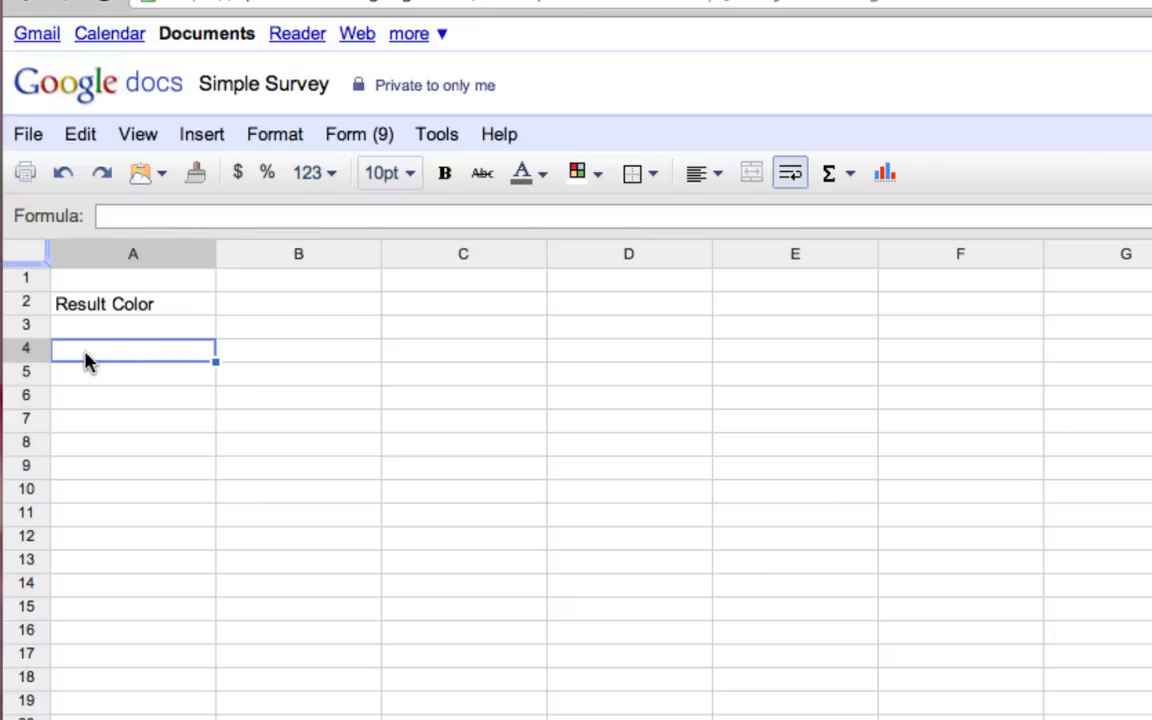
# In A4, start =Filter( with the source range 'Raw Data'!B2:D10.
pyautogui.write('=')
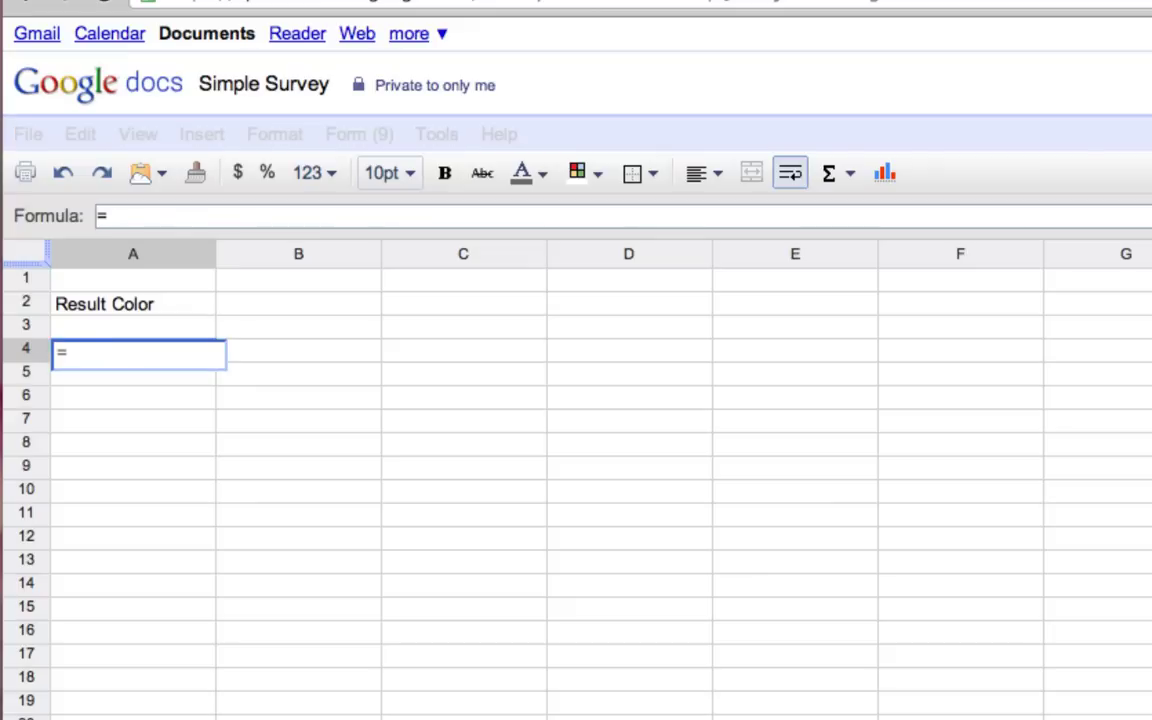
pyautogui.write('Filter(')
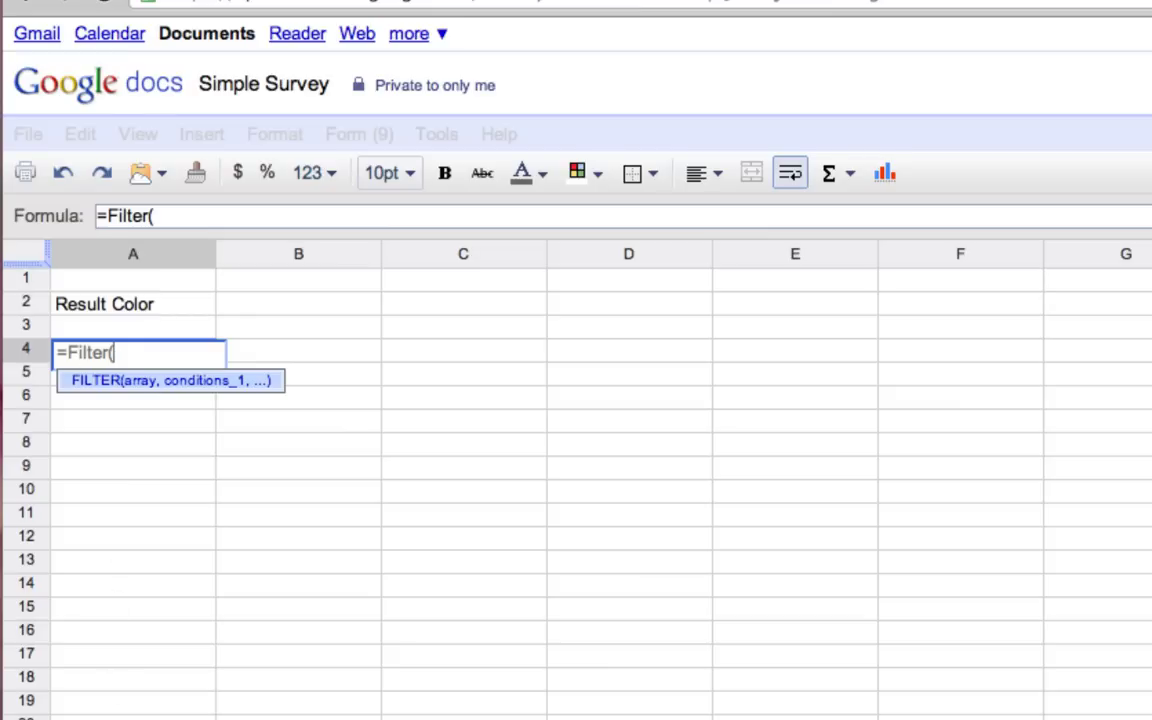
pyautogui.hotkey('ctrl', 'shift', 'pageup')
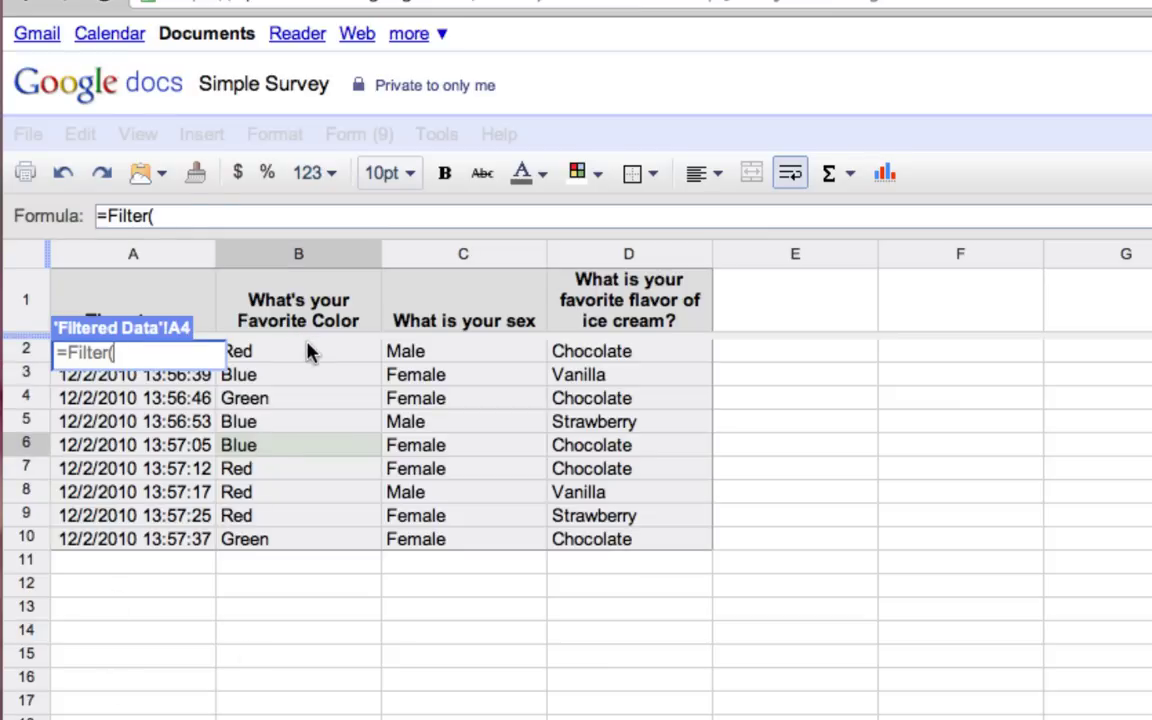
pyautogui.moveTo(308, 350); pyautogui.dragTo(470, 446)
pyautogui.moveTo(563, 463); pyautogui.dragTo(620, 540)
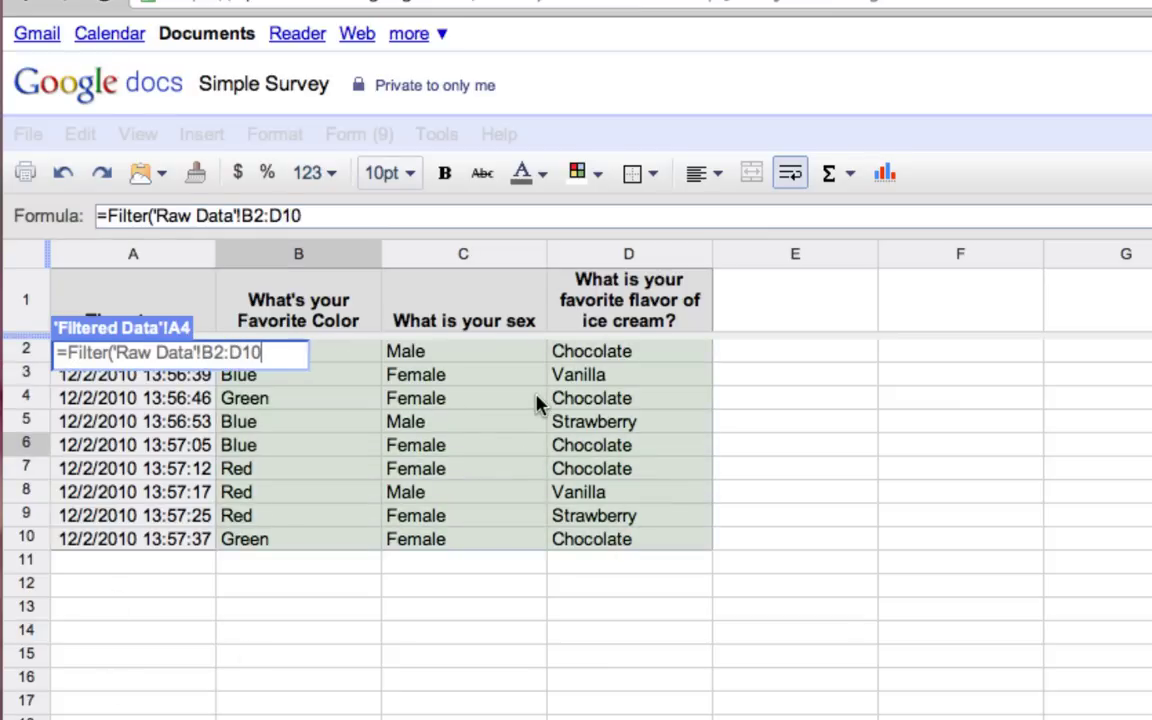
pyautogui.write(',')
# Add the condition 'Raw Data'!B2:B10=B2, close the formula and commit it.
pyautogui.moveTo(340, 355); pyautogui.dragTo(338, 530)
pyautogui.click(470, 218)
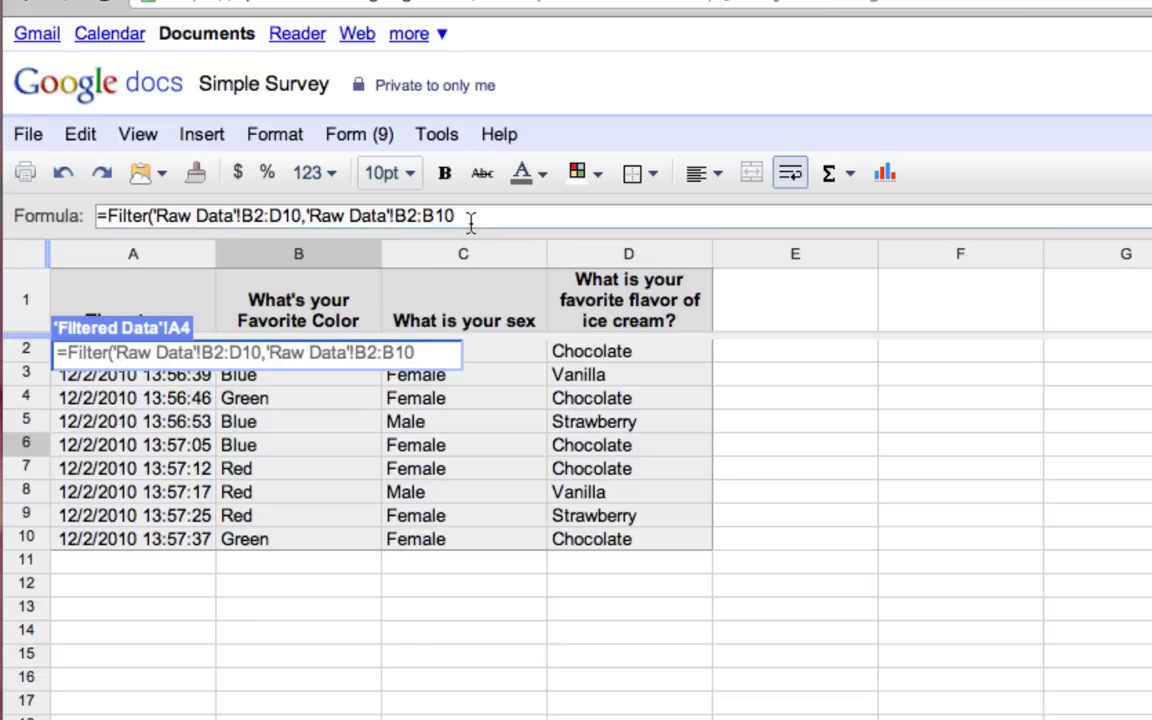
pyautogui.write('=')
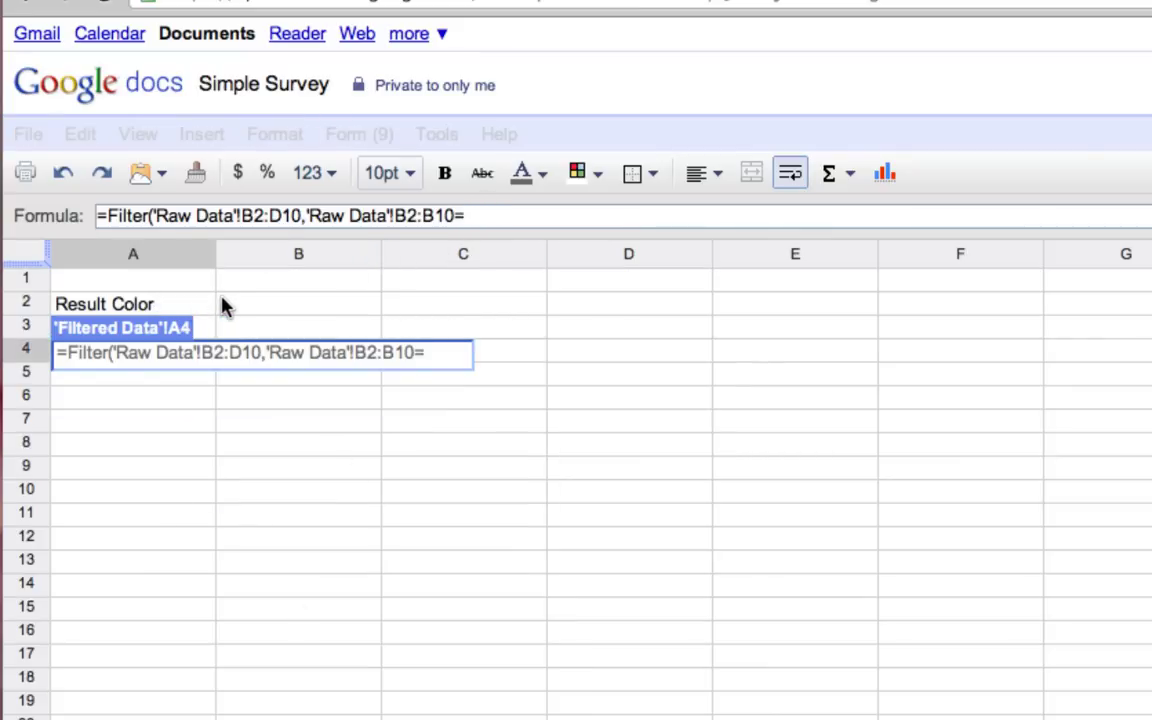
pyautogui.click(250, 310)
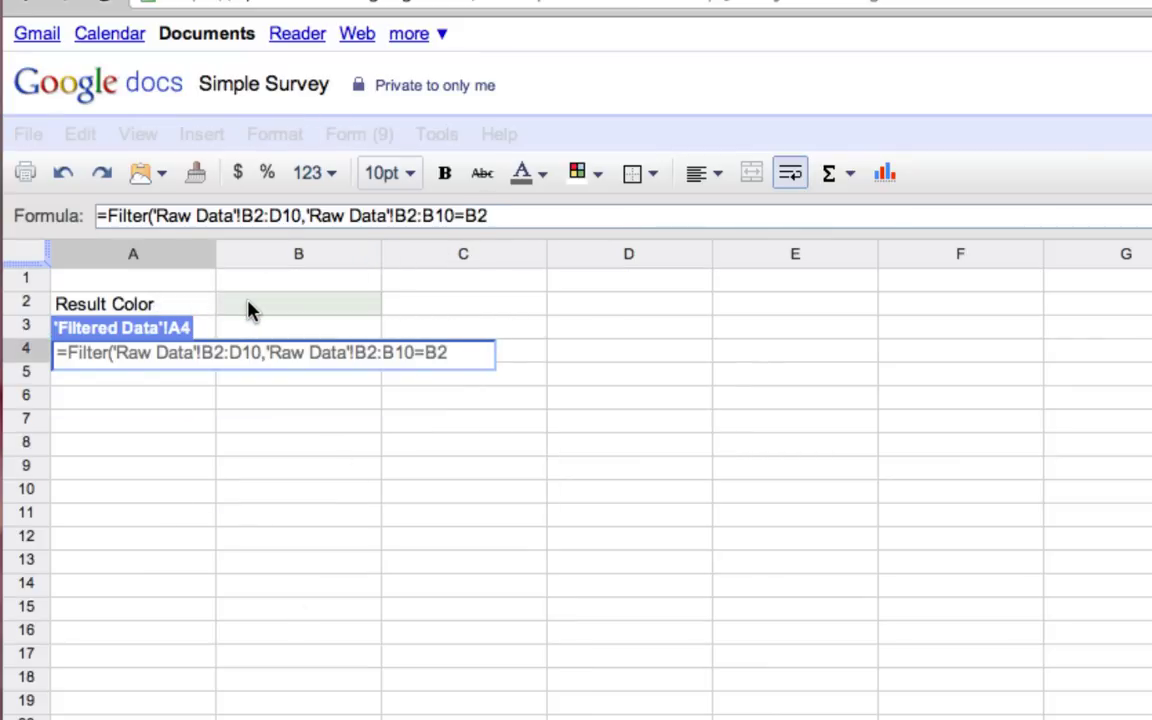
pyautogui.write(')')
pyautogui.press('Return')
pyautogui.press('Up')
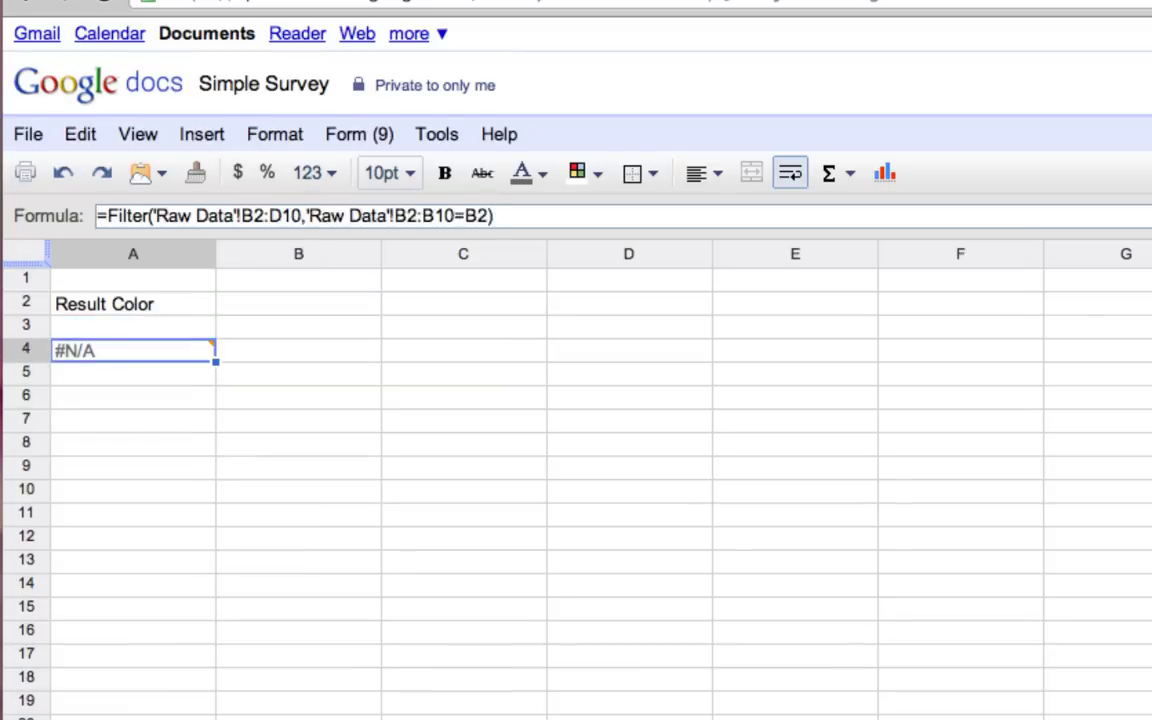
pyautogui.press('Up')
pyautogui.press('Up')
# Enter Red, then Green, then Blue in B2, watching the filtered rows update.
pyautogui.press('Right')
pyautogui.write('Red')
pyautogui.press('Return')
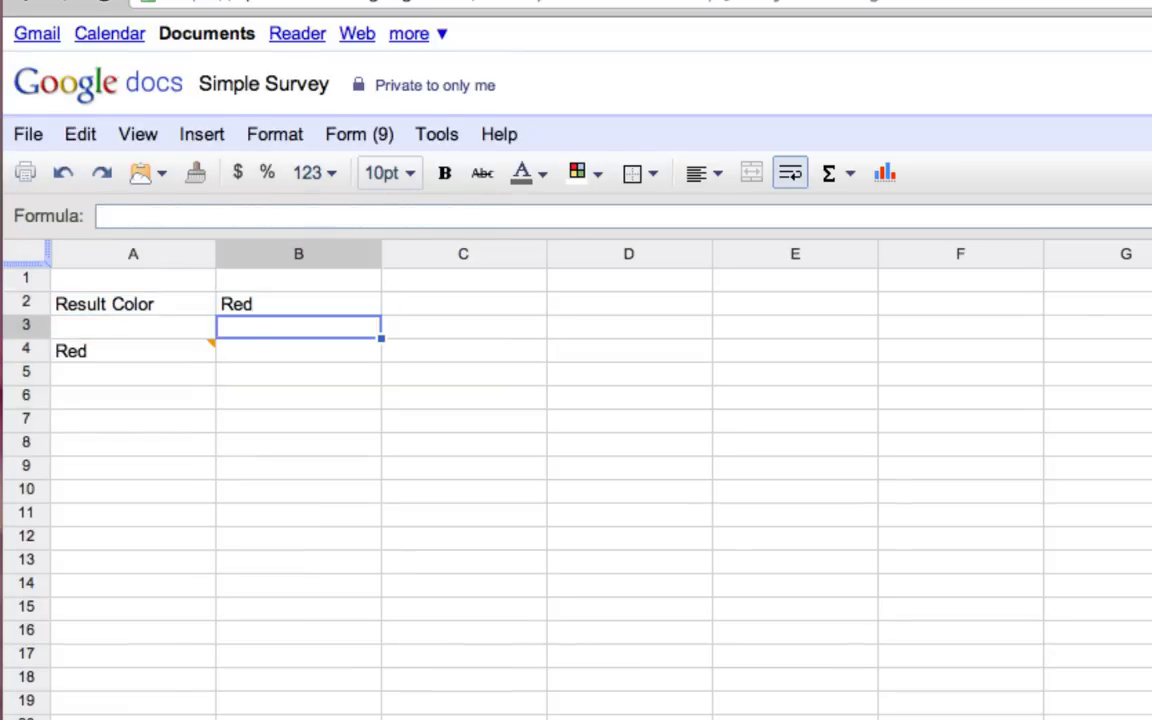
pyautogui.press('Up')
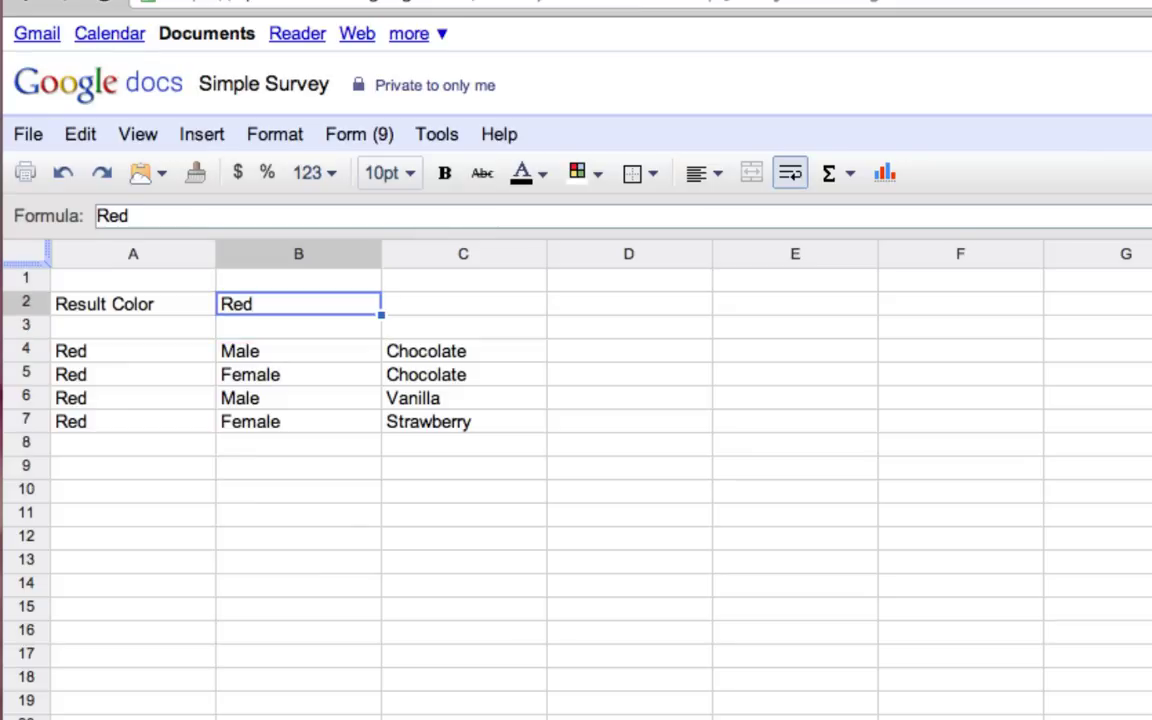
pyautogui.write('Green')
pyautogui.press('Return')
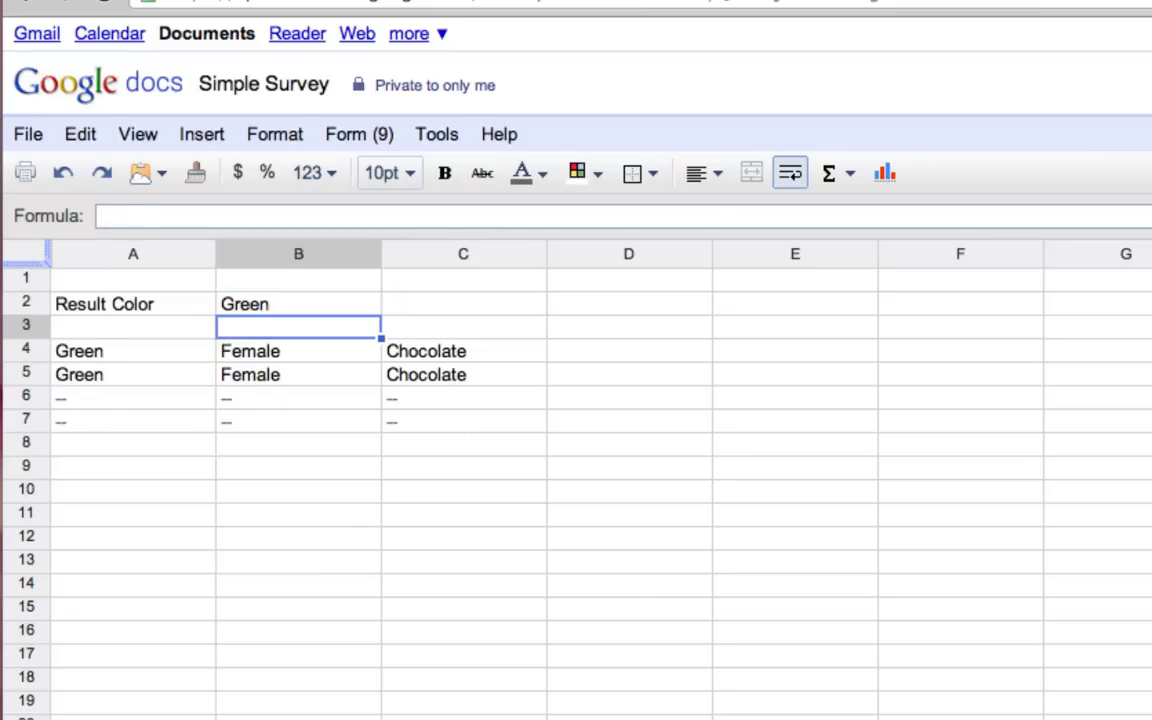
pyautogui.press('Up')
pyautogui.write('Blue')
pyautogui.press('Return')
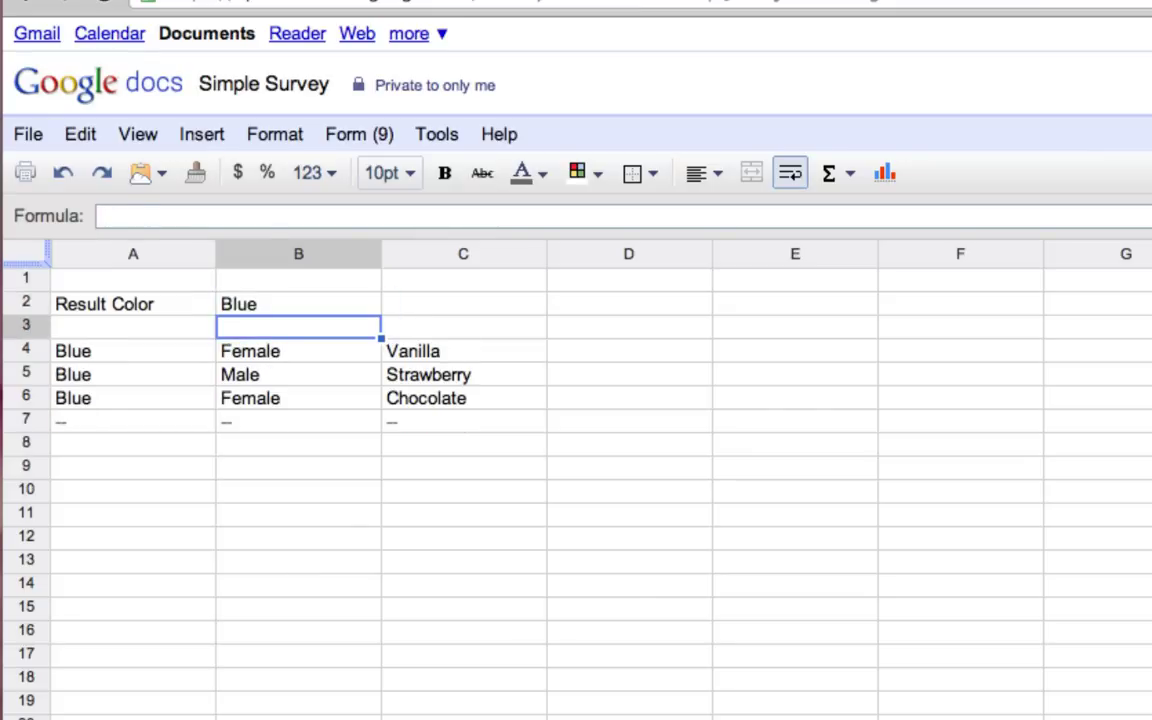
# Check the A4 formula, then set B2 back to Green.
pyautogui.click(133, 351)
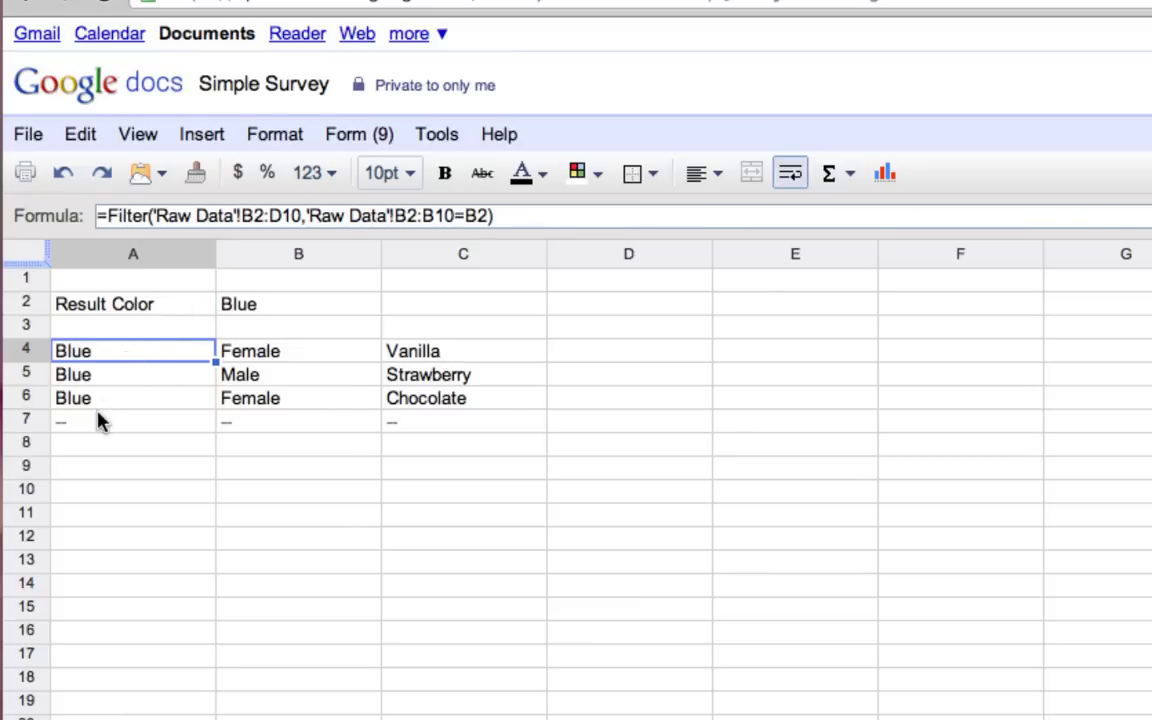
pyautogui.doubleClick(250, 310)
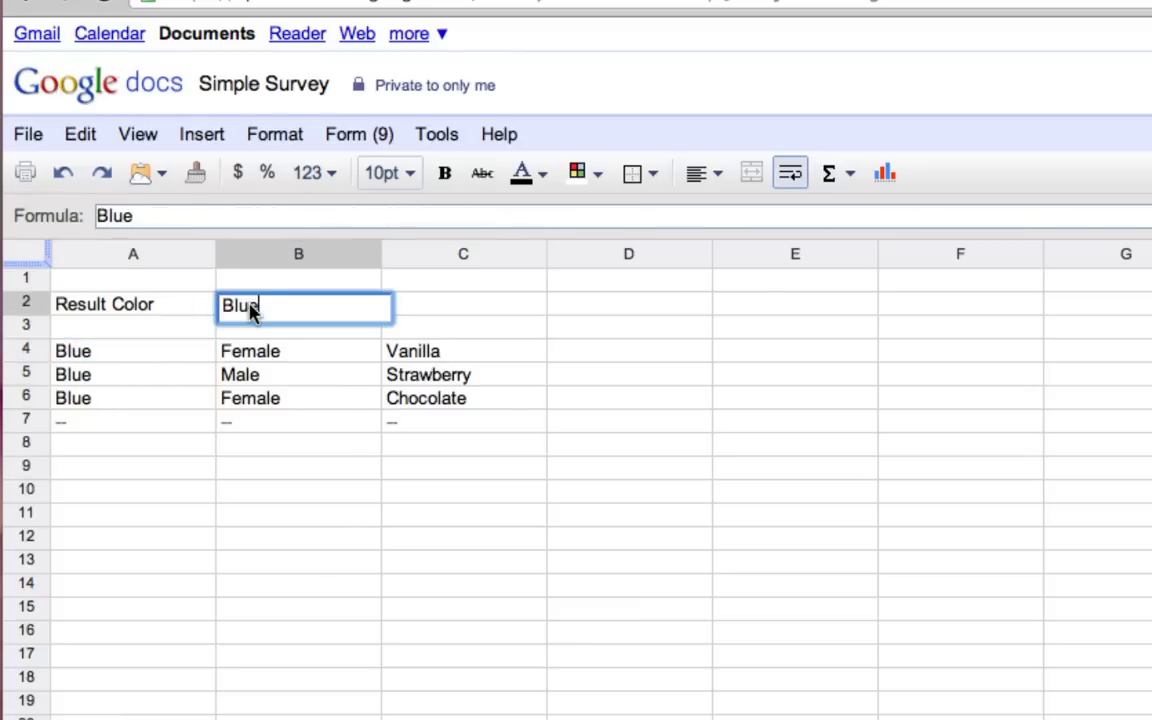
pyautogui.write('Green')
pyautogui.press('Return')
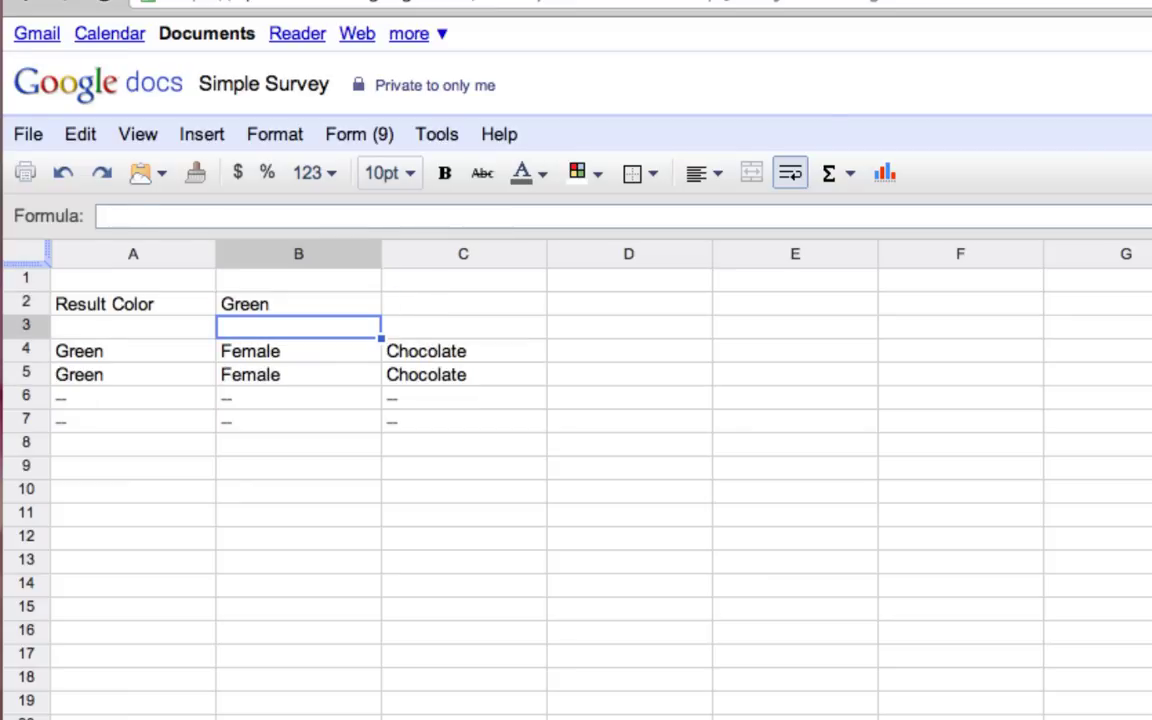